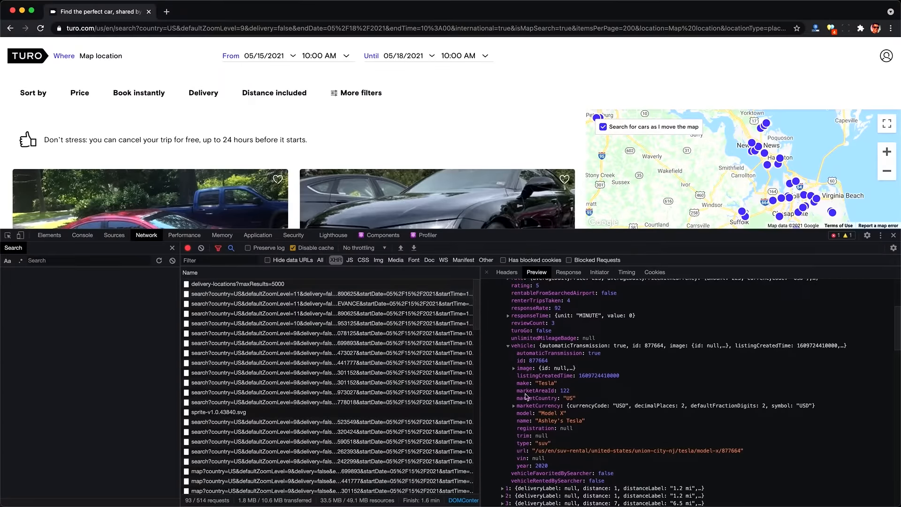
Step: Examine the Tesla listing's vehicle model in the response preview and expand its rate details
{"action": "left_click_drag", "start_coordinate": [516, 413], "coordinate": [575, 416]}
{"action": "scroll", "coordinate": [584, 418], "scroll_direction": "up", "scroll_amount": 3}
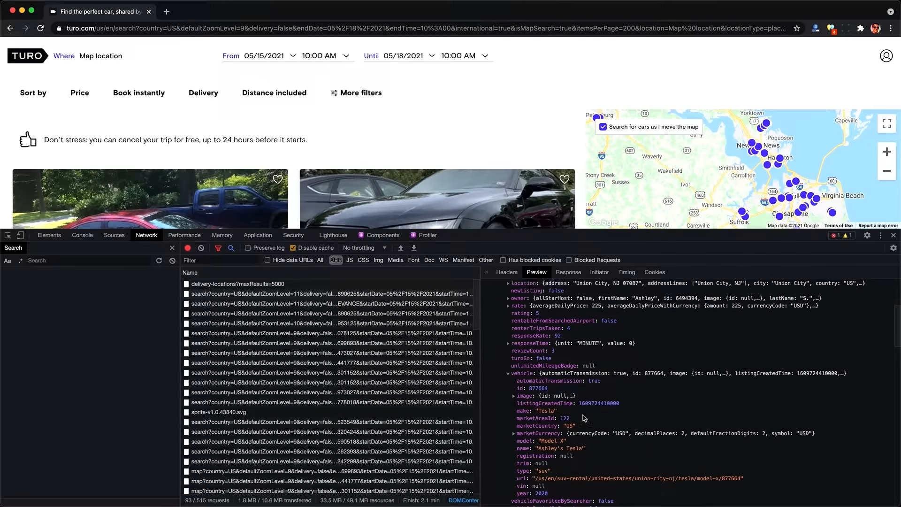
{"action": "left_click_drag", "start_coordinate": [516, 347], "coordinate": [589, 351]}
{"action": "left_click", "coordinate": [592, 351]}
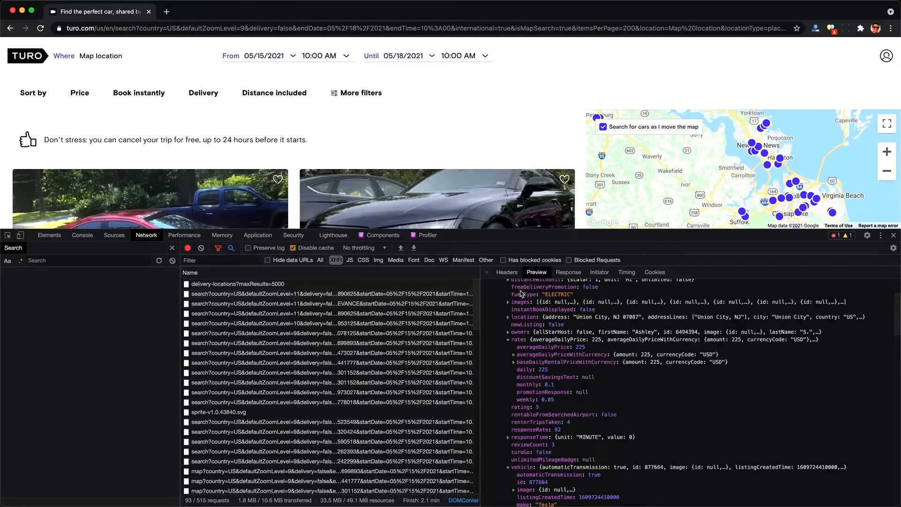
Step: View the search request's headers and highlight its full request URL
{"action": "left_click", "coordinate": [511, 276]}
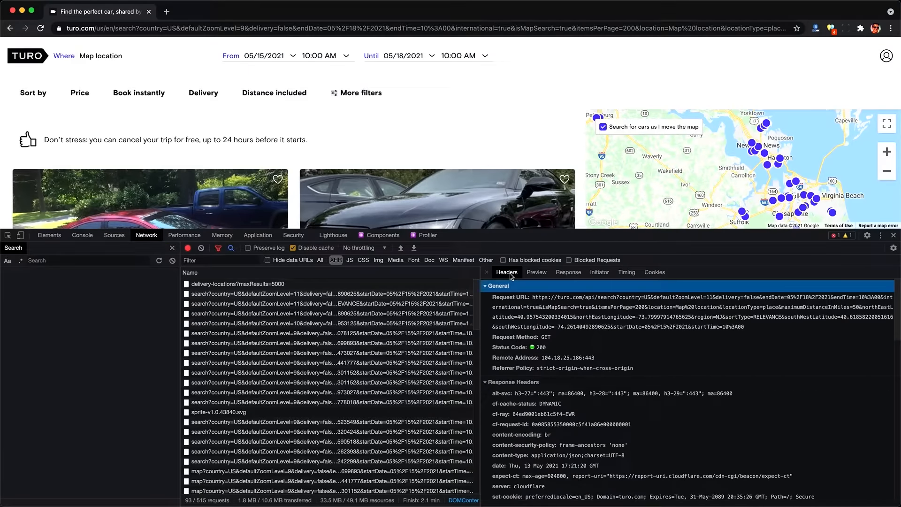
{"action": "left_click", "coordinate": [534, 299]}
{"action": "triple_click", "coordinate": [559, 300]}
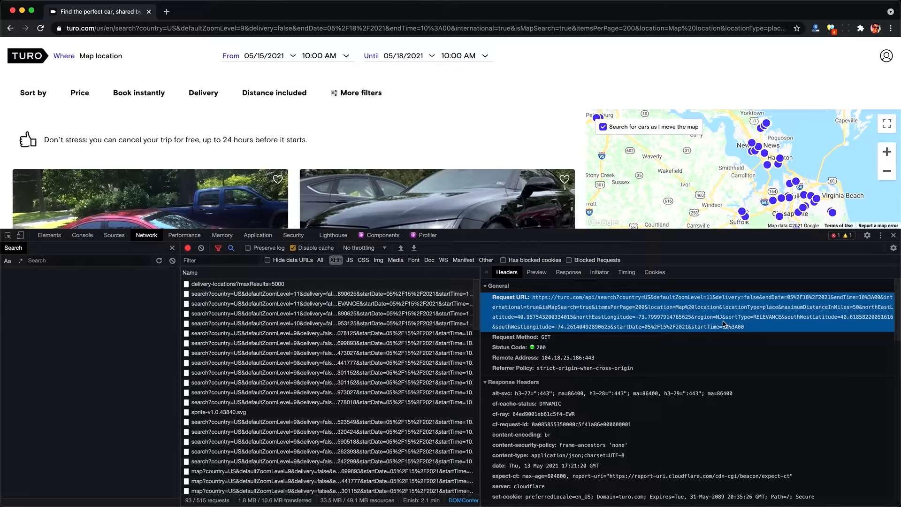
Step: Export the captured network traffic to the Desktop as turo.com.har and select the saved file for a quick preview
{"action": "left_click", "coordinate": [414, 250]}
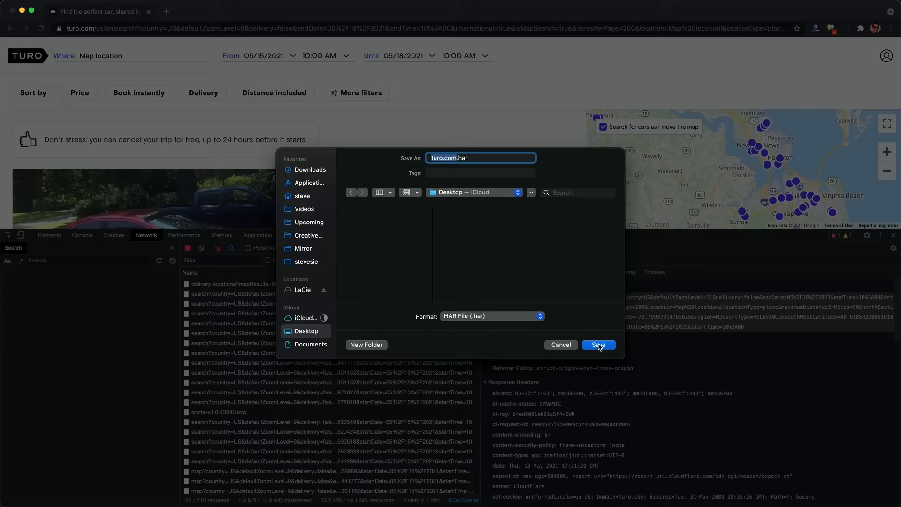
{"action": "left_click", "coordinate": [597, 342]}
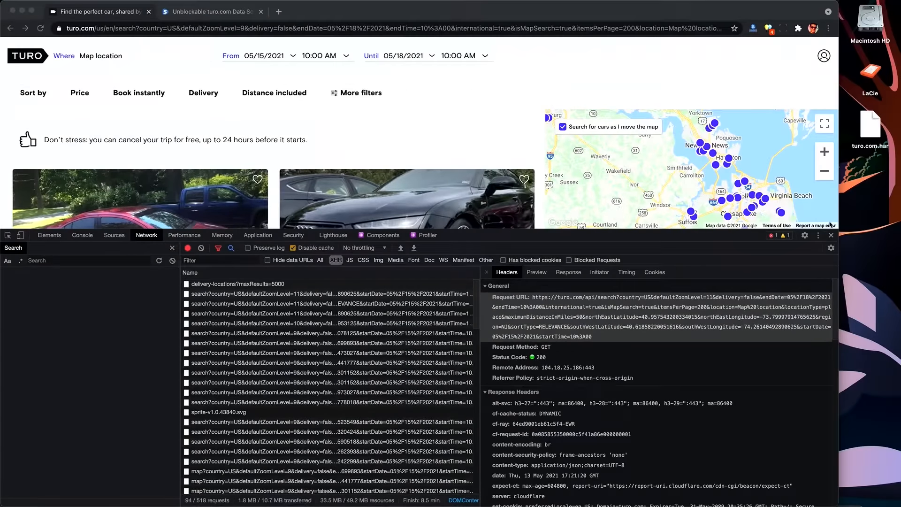
{"action": "left_click", "coordinate": [876, 122]}
{"action": "key", "text": "space"}
{"action": "key", "text": "space"}
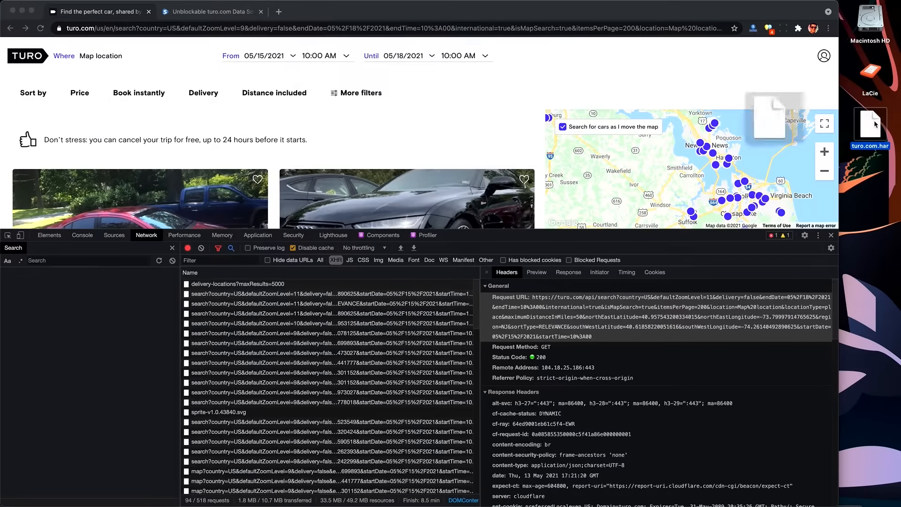
Step: Switch to the Stevesie turo.com data scraping page and upload turo.com.har from the desktop for analysis
{"action": "left_click", "coordinate": [190, 13]}
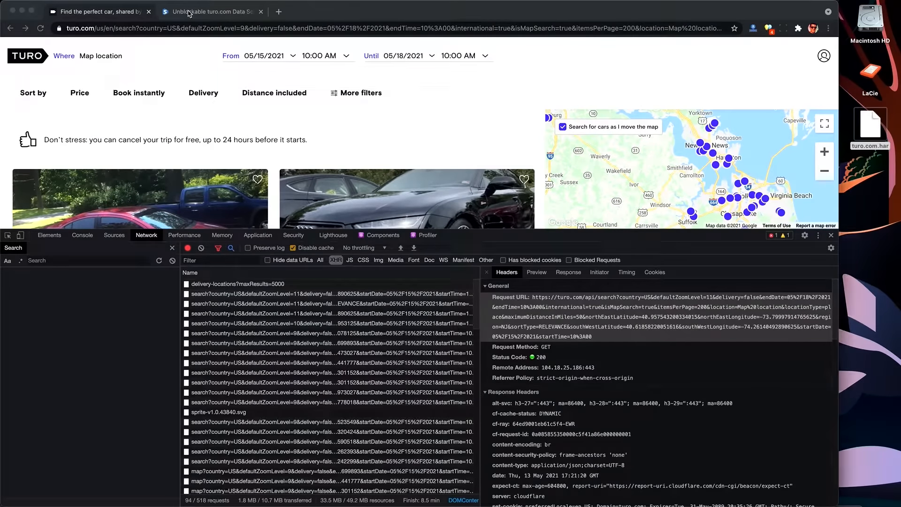
{"action": "left_click_drag", "start_coordinate": [182, 107], "coordinate": [269, 173]}
{"action": "left_click", "coordinate": [271, 176]}
{"action": "left_click_drag", "start_coordinate": [870, 123], "coordinate": [626, 310]}
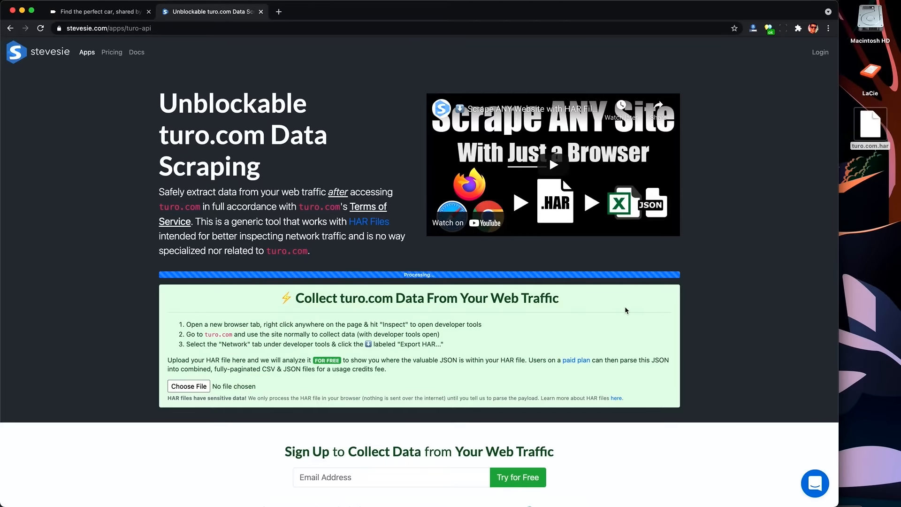
Step: Open the raw JSON response of the first New York search request and search it for "tes"
{"action": "scroll", "coordinate": [439, 380], "scroll_direction": "down", "scroll_amount": 2}
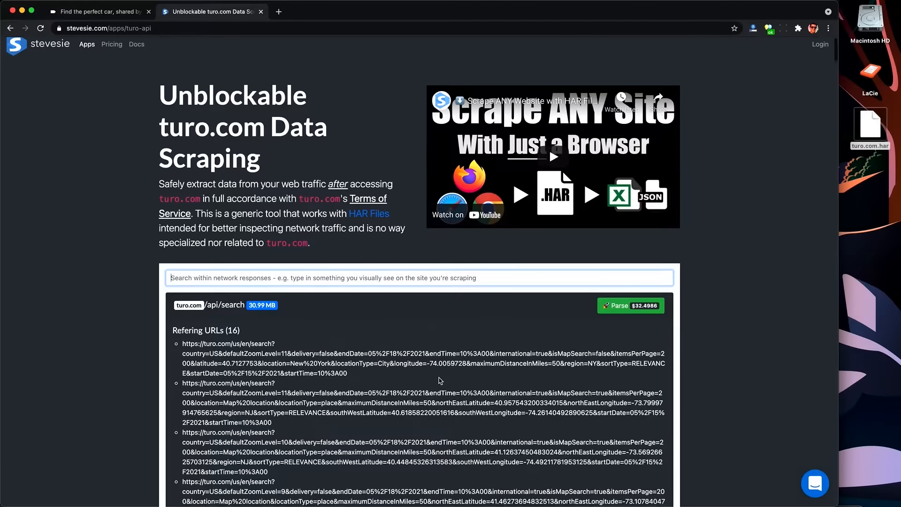
{"action": "scroll", "coordinate": [439, 380], "scroll_direction": "down", "scroll_amount": 3}
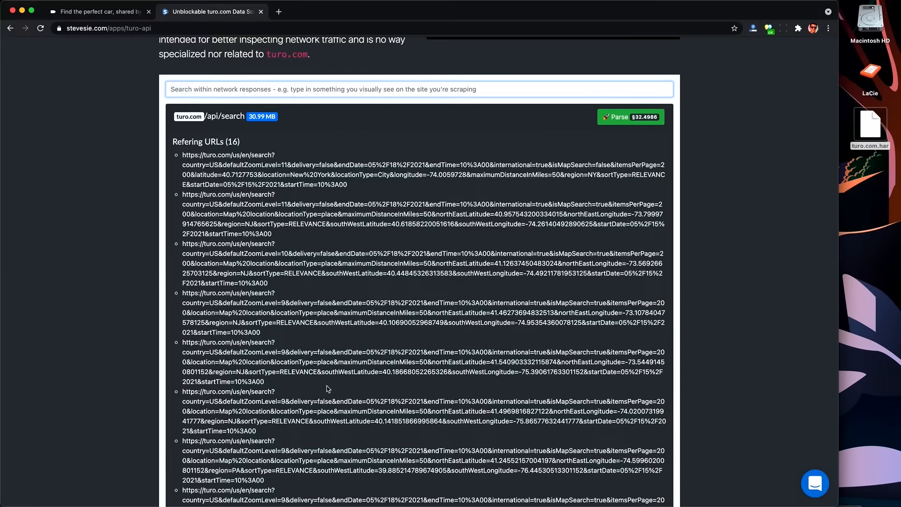
{"action": "scroll", "coordinate": [308, 272], "scroll_direction": "down", "scroll_amount": 15}
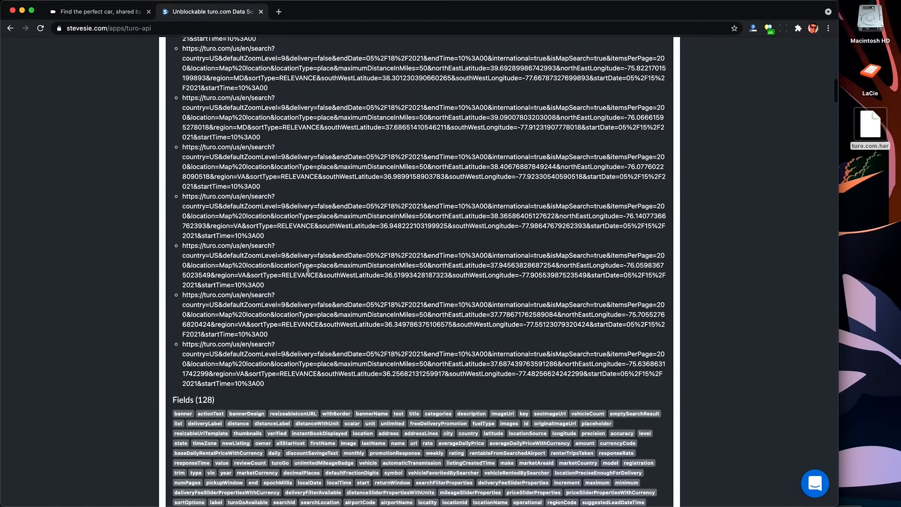
{"action": "scroll", "coordinate": [309, 272], "scroll_direction": "down", "scroll_amount": 3}
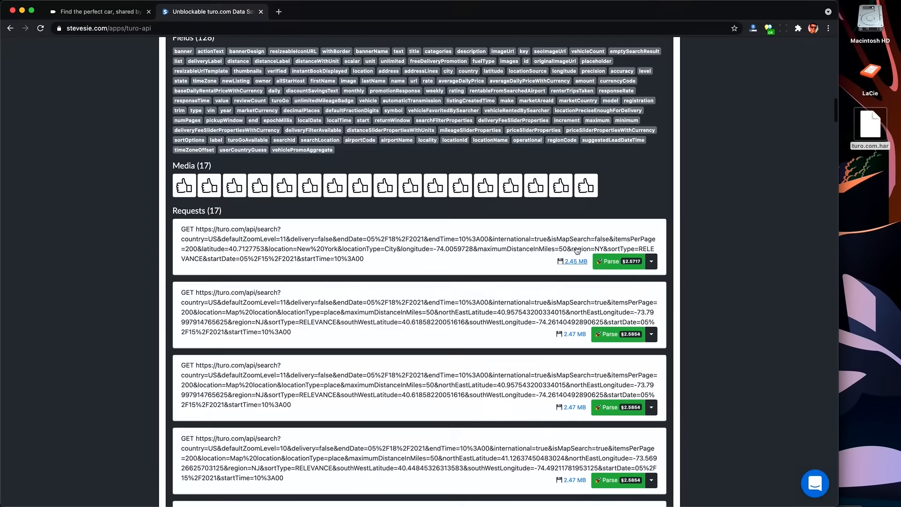
{"action": "left_click", "coordinate": [577, 262]}
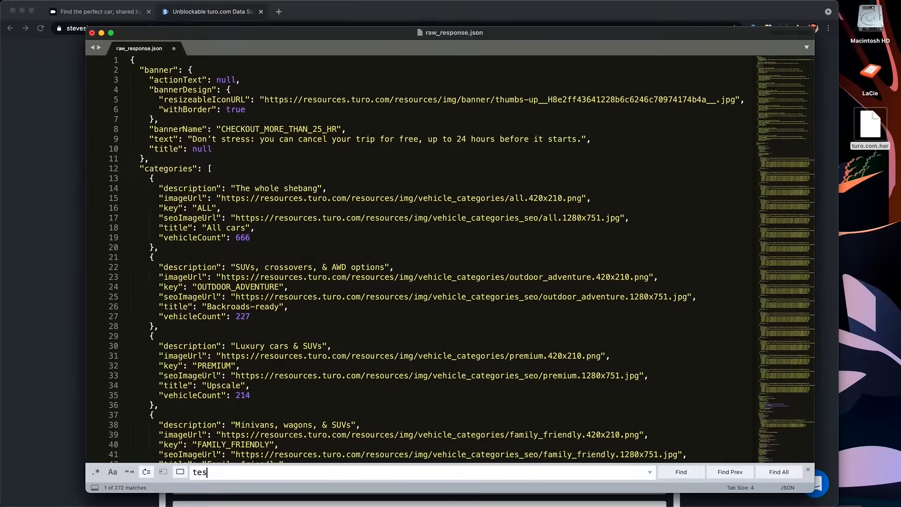
{"action": "left_click", "coordinate": [459, 207]}
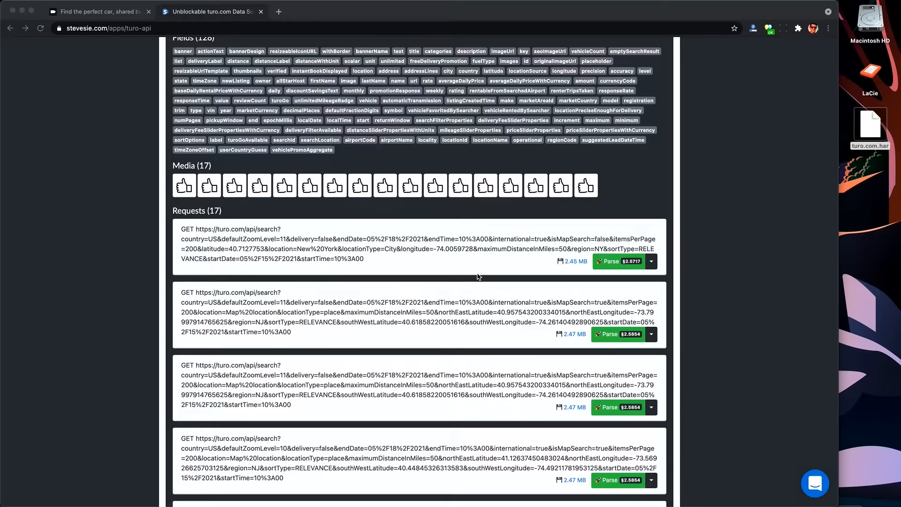
Step: Parse the combined turo.com/api/search responses into collections and accept the usage credit charge
{"action": "scroll", "coordinate": [440, 393], "scroll_direction": "up", "scroll_amount": 10}
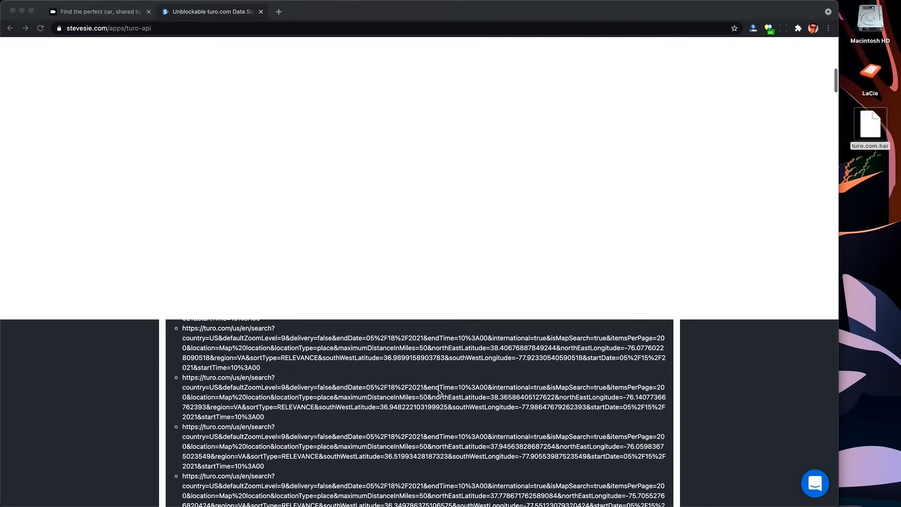
{"action": "scroll", "coordinate": [439, 393], "scroll_direction": "up", "scroll_amount": 10}
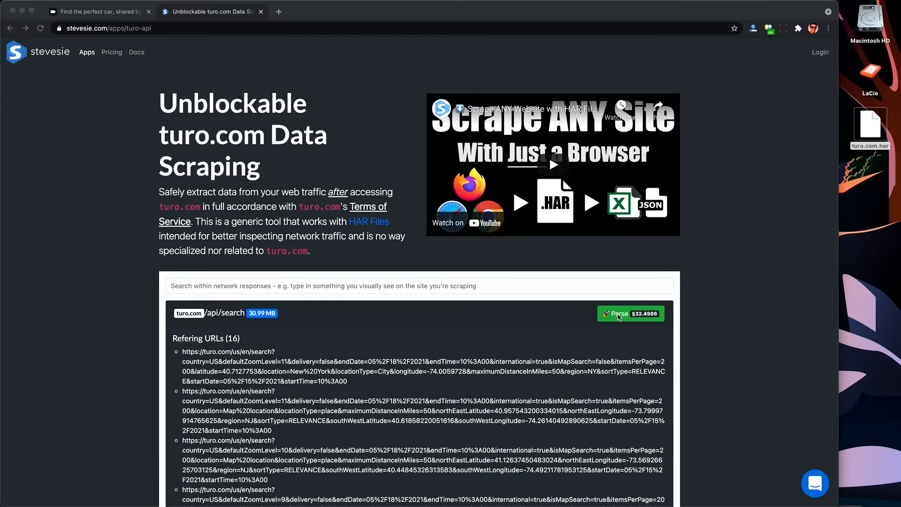
{"action": "left_click", "coordinate": [619, 316]}
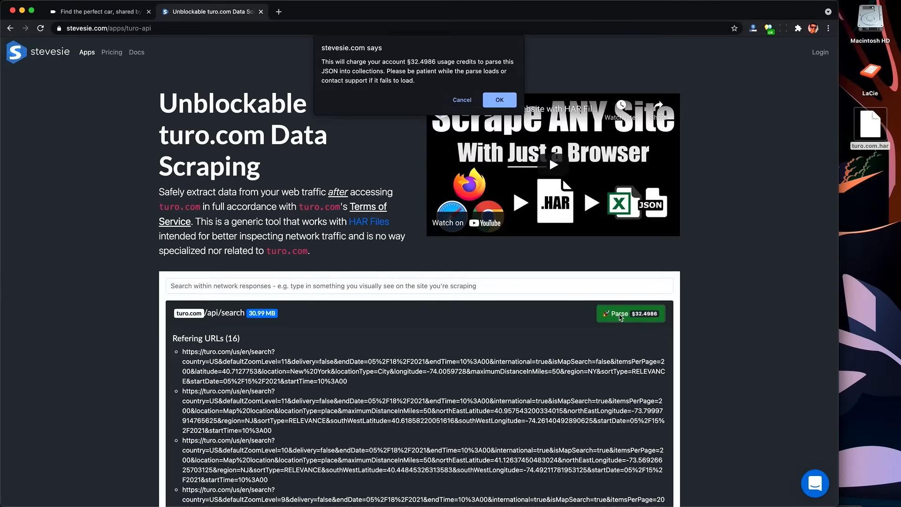
{"action": "key", "text": "Return"}
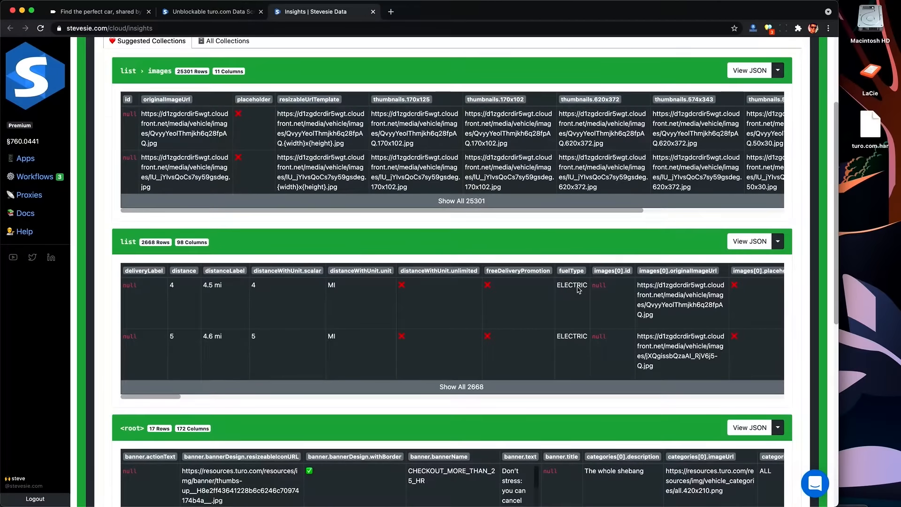
Step: Examine the list collection's columns, from fuel type and location through owner, daily rates and rating to the vehicle fields
{"action": "scroll", "coordinate": [576, 285], "scroll_direction": "down", "scroll_amount": 2}
{"action": "scroll", "coordinate": [579, 247], "scroll_direction": "right", "scroll_amount": 10}
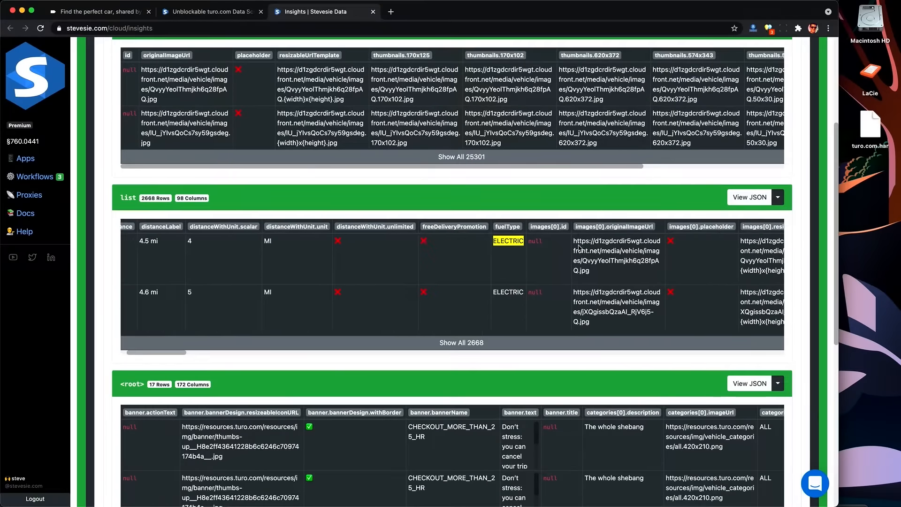
{"action": "scroll", "coordinate": [578, 248], "scroll_direction": "right", "scroll_amount": 15}
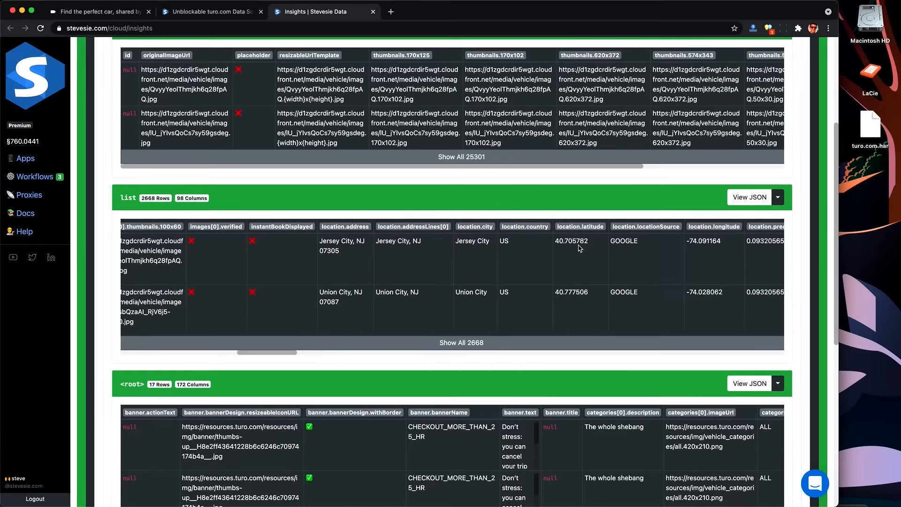
{"action": "scroll", "coordinate": [520, 251], "scroll_direction": "right", "scroll_amount": 15}
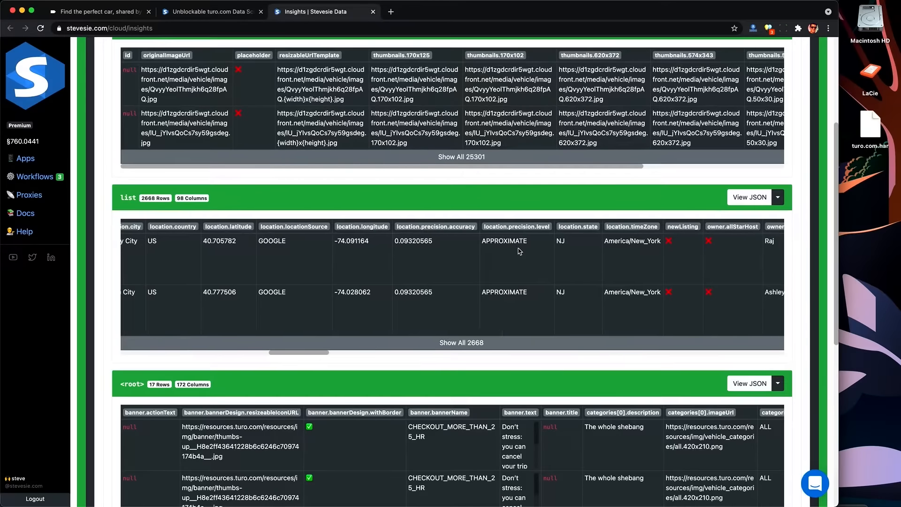
{"action": "scroll", "coordinate": [519, 251], "scroll_direction": "right", "scroll_amount": 15}
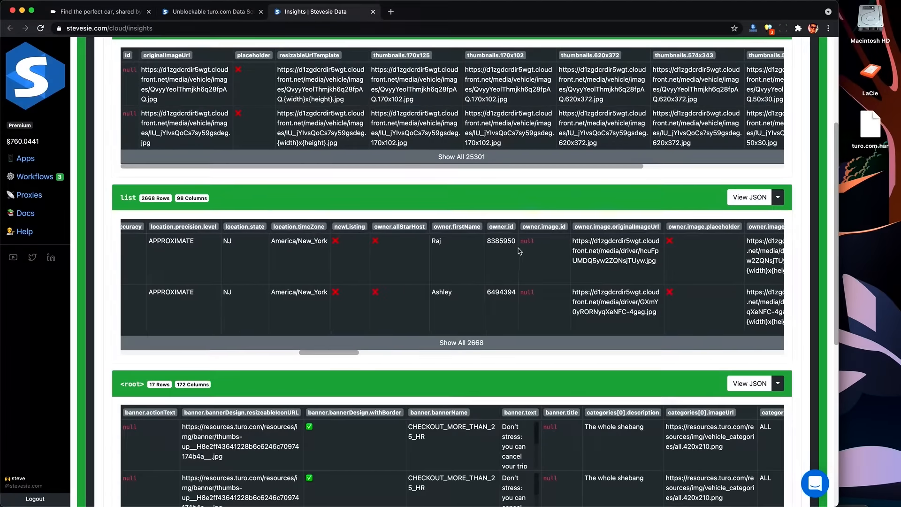
{"action": "scroll", "coordinate": [520, 251], "scroll_direction": "right", "scroll_amount": 15}
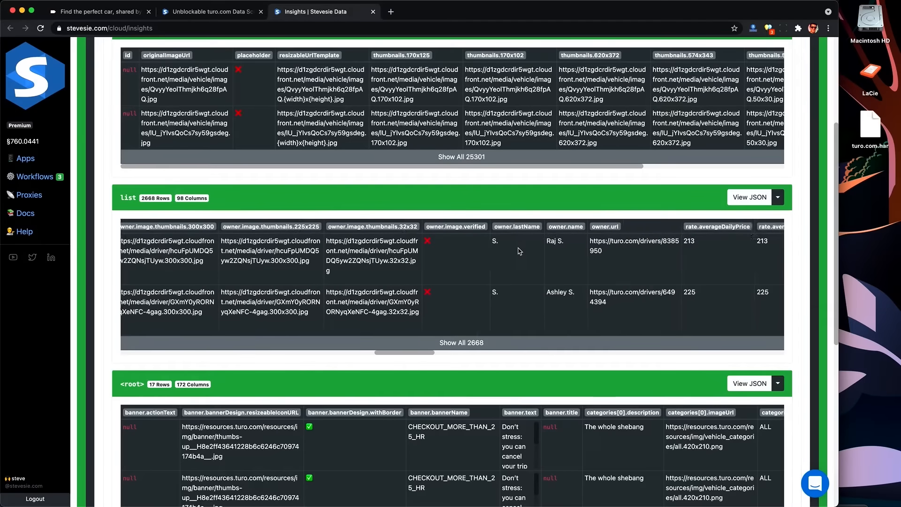
{"action": "scroll", "coordinate": [520, 251], "scroll_direction": "right", "scroll_amount": 8}
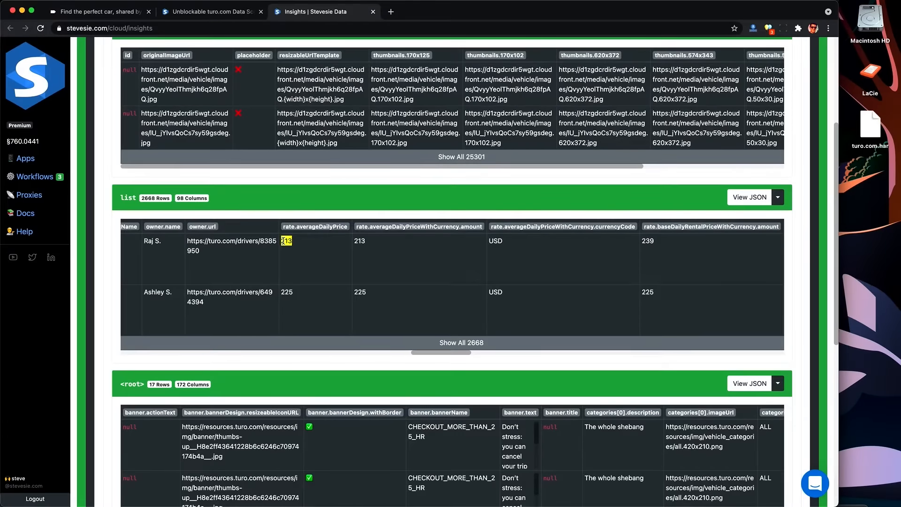
{"action": "scroll", "coordinate": [422, 247], "scroll_direction": "right", "scroll_amount": 5}
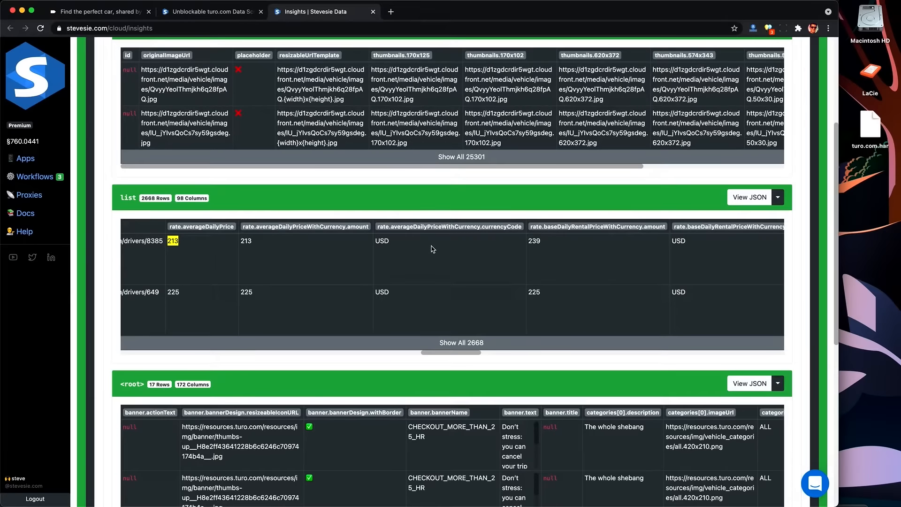
{"action": "scroll", "coordinate": [432, 249], "scroll_direction": "right", "scroll_amount": 6}
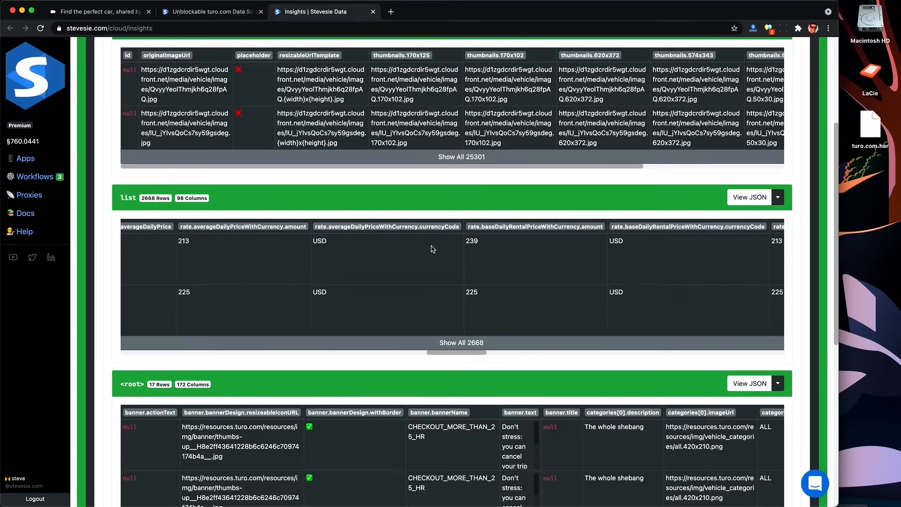
{"action": "scroll", "coordinate": [432, 249], "scroll_direction": "right", "scroll_amount": 8}
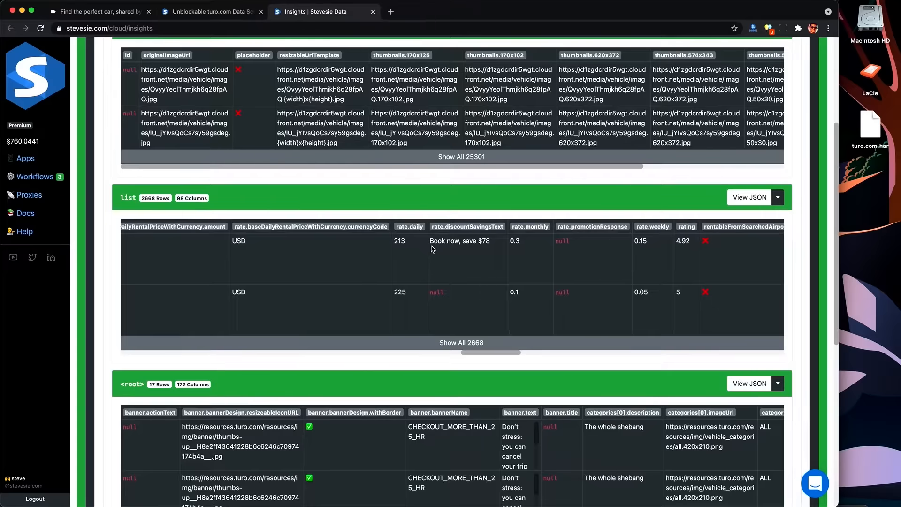
{"action": "scroll", "coordinate": [433, 249], "scroll_direction": "right", "scroll_amount": 8}
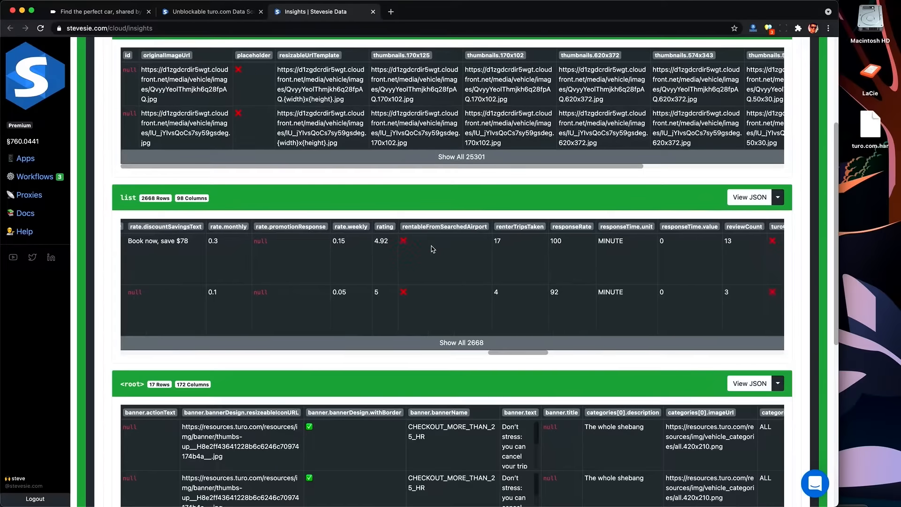
{"action": "scroll", "coordinate": [432, 249], "scroll_direction": "right", "scroll_amount": 8}
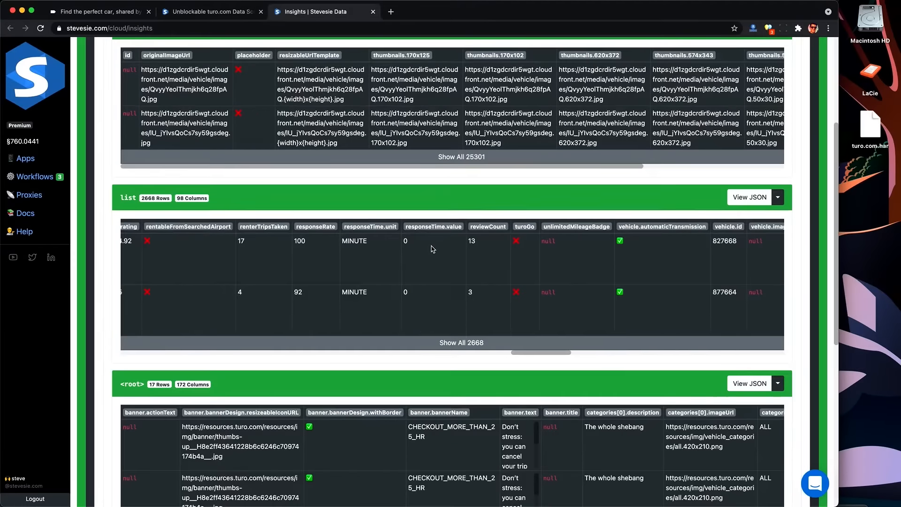
{"action": "scroll", "coordinate": [433, 249], "scroll_direction": "right", "scroll_amount": 2}
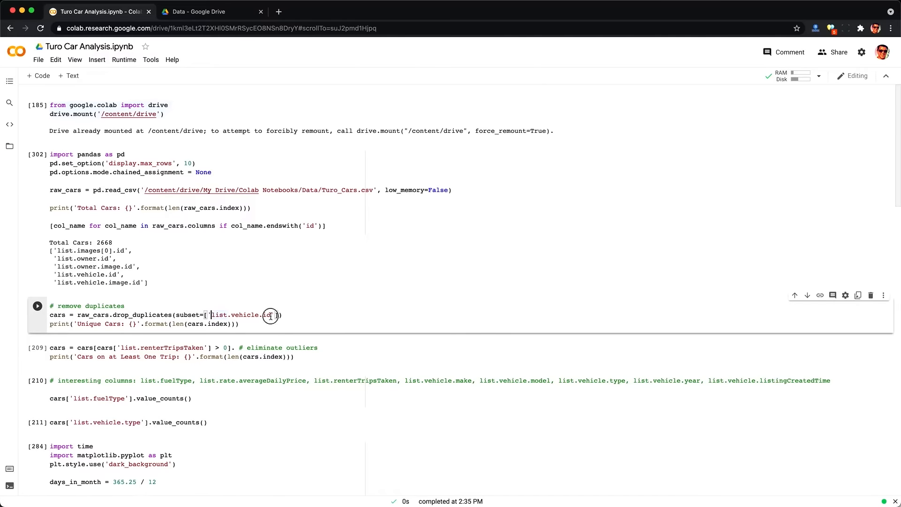
Step: In the Google Colab notebook, run the duplicate-removal cell on list.vehicle.id and compare the total and unique car counts
{"action": "left_click", "coordinate": [265, 322]}
{"action": "key", "text": "shift+Return"}
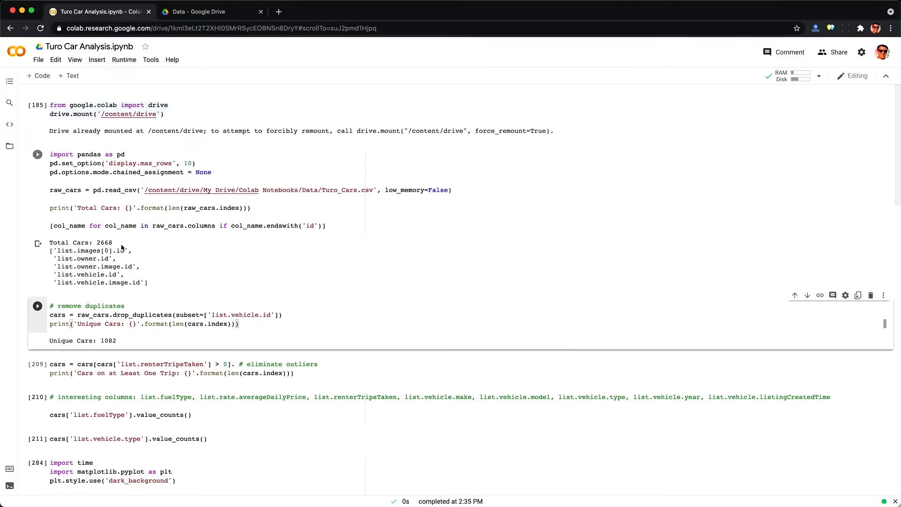
{"action": "left_click_drag", "start_coordinate": [97, 243], "coordinate": [117, 244]}
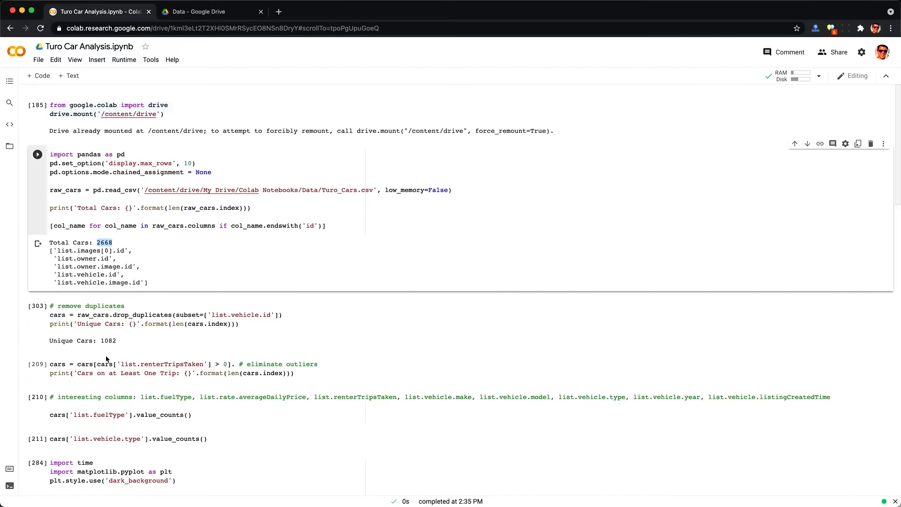
{"action": "double_click", "coordinate": [108, 340]}
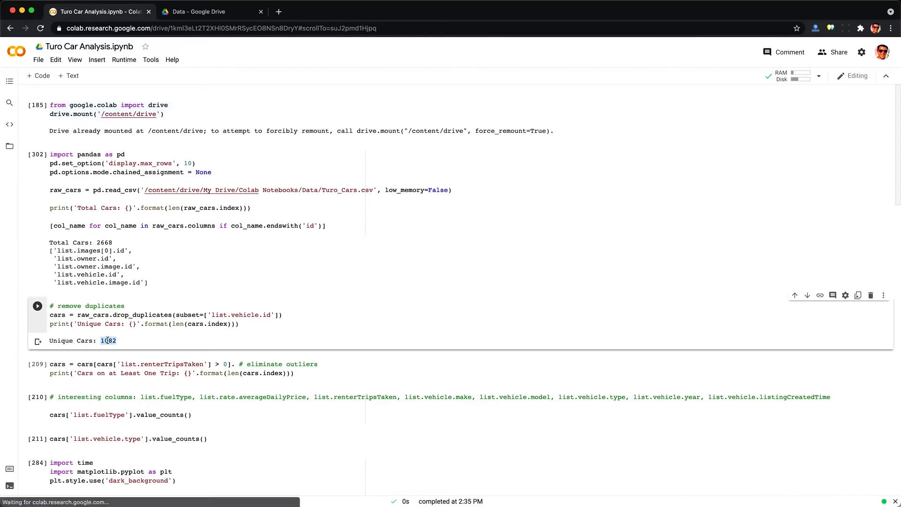
Step: Delete the stray period after the renterTripsTaken > 0 filter in the outlier-elimination cell
{"action": "left_click", "coordinate": [235, 365]}
{"action": "key", "text": "BackSpace"}
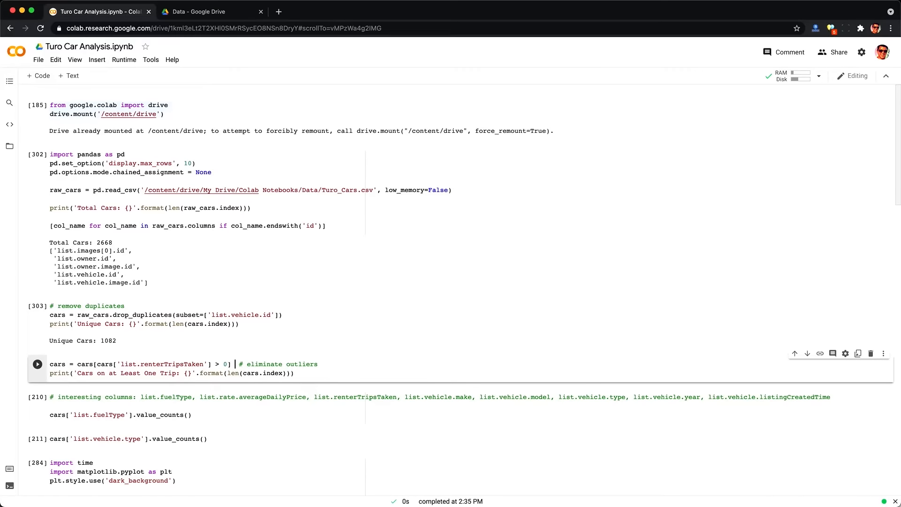
Step: Run the outlier-elimination cell that keeps cars with renterTripsTaken > 0 and check the count of cars on at least one trip
{"action": "key", "text": "ctrl+Return"}
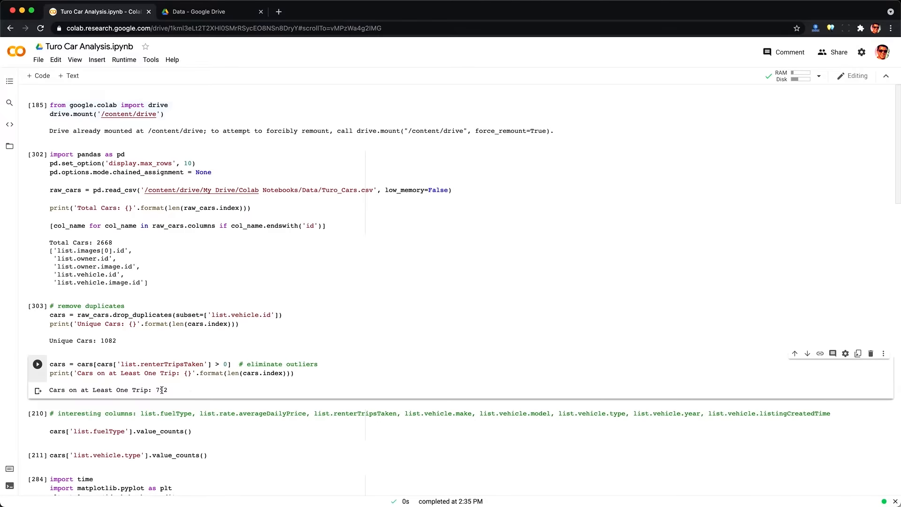
{"action": "double_click", "coordinate": [161, 390]}
{"action": "left_click", "coordinate": [194, 391]}
Step: Run the list.fuelType value_counts cell and review the number of cars per fuel type
{"action": "scroll", "coordinate": [196, 393], "scroll_direction": "down", "scroll_amount": 1}
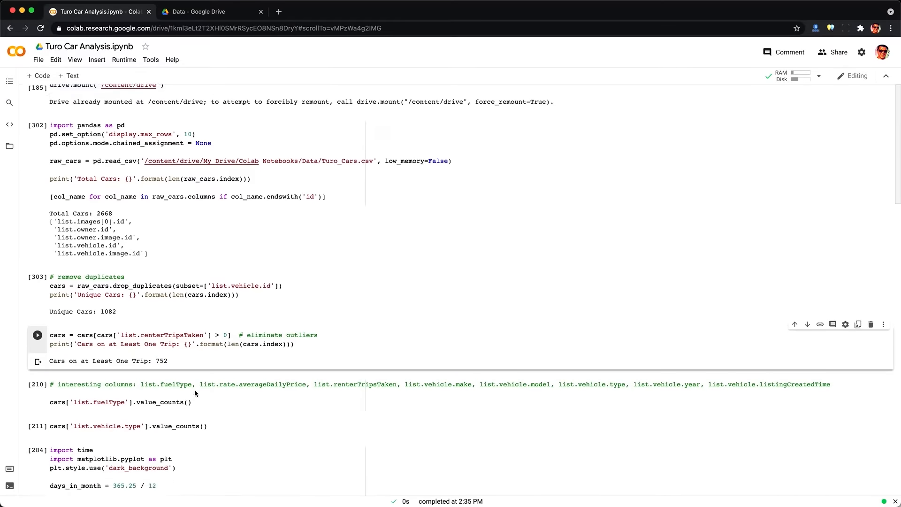
{"action": "scroll", "coordinate": [196, 393], "scroll_direction": "down", "scroll_amount": 3}
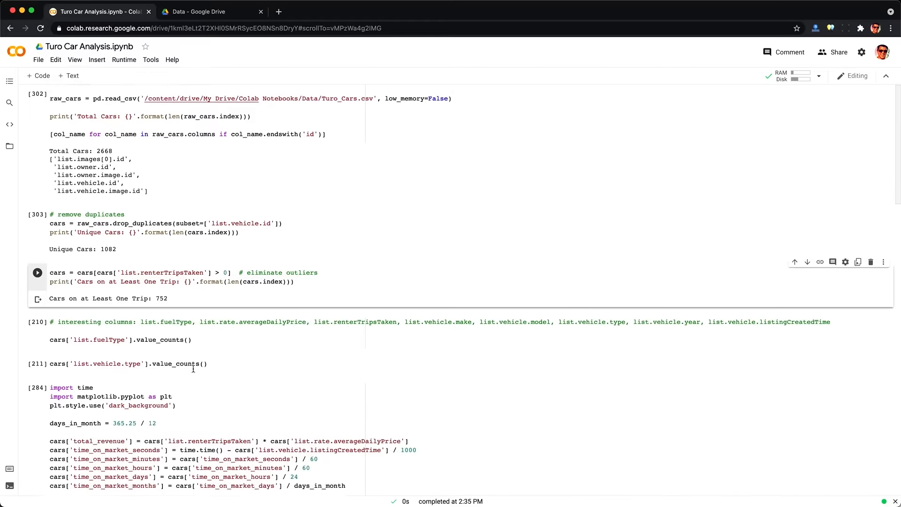
{"action": "left_click", "coordinate": [180, 338]}
{"action": "key", "text": "ctrl+Return"}
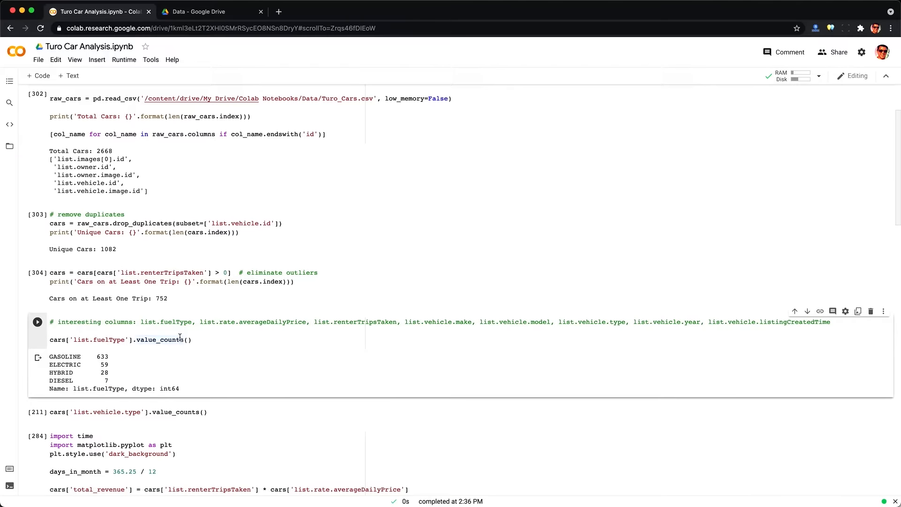
{"action": "left_click_drag", "start_coordinate": [49, 357], "coordinate": [113, 378]}
{"action": "left_click", "coordinate": [115, 388]}
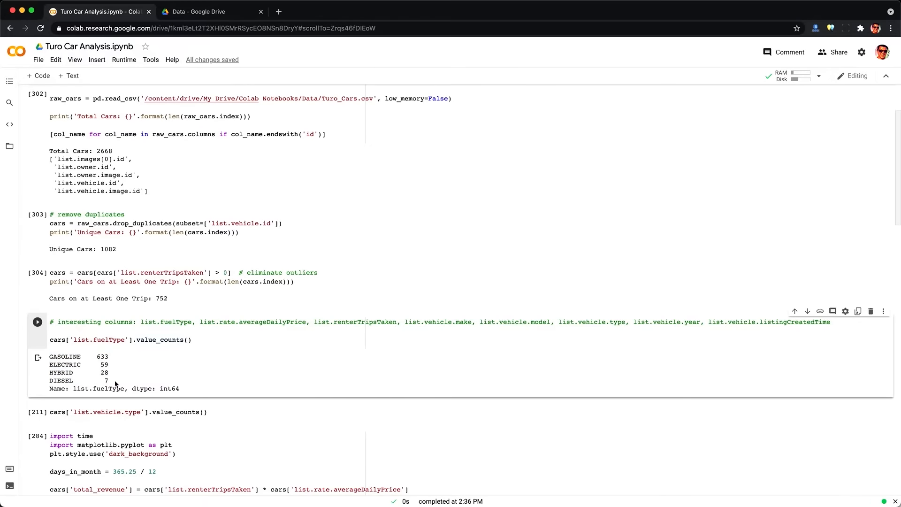
Step: Run the list.vehicle.type value_counts cell and review the number of cars per vehicle type
{"action": "left_click", "coordinate": [172, 413]}
{"action": "key", "text": "ctrl+Return"}
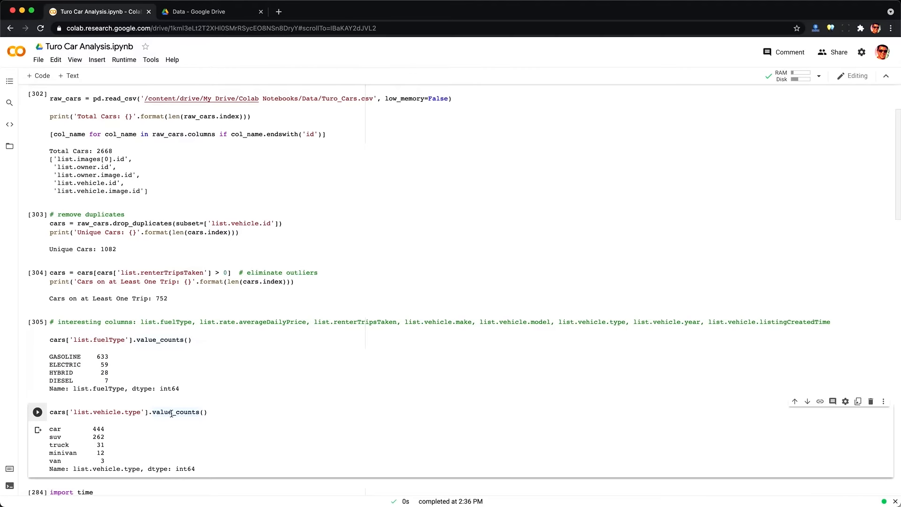
{"action": "scroll", "coordinate": [172, 413], "scroll_direction": "down", "scroll_amount": 3}
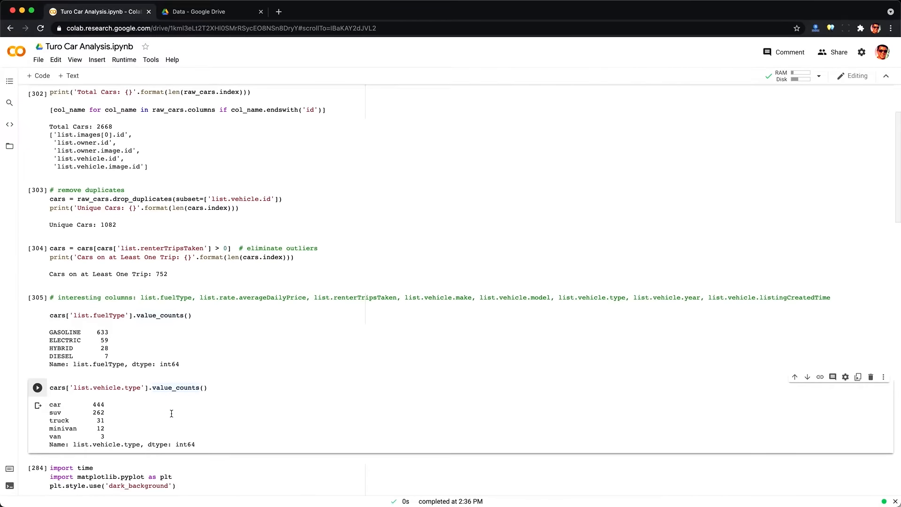
{"action": "scroll", "coordinate": [171, 413], "scroll_direction": "down", "scroll_amount": 2}
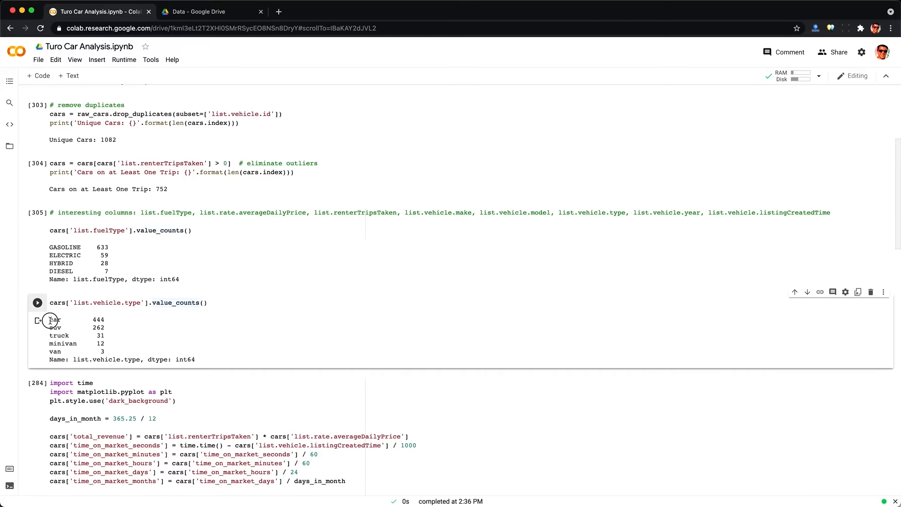
{"action": "left_click_drag", "start_coordinate": [128, 344], "coordinate": [142, 352]}
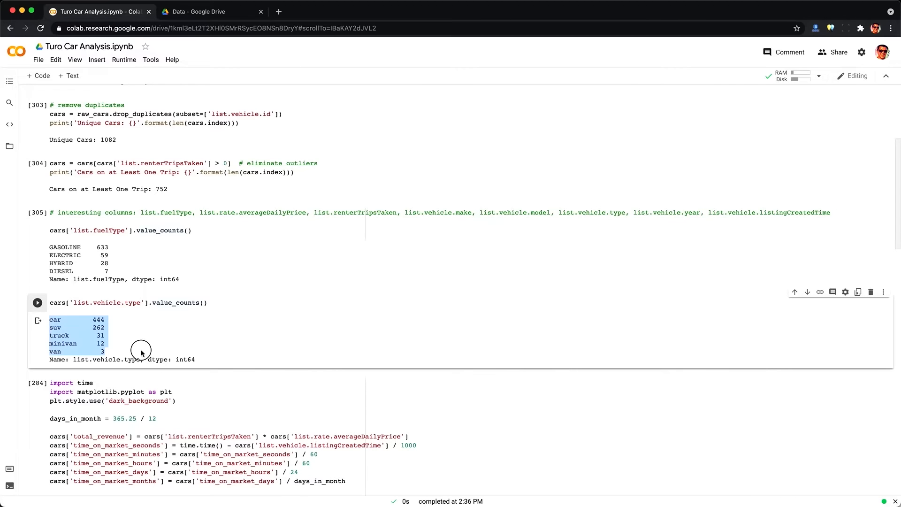
Step: Examine how the revenue cell calculates total_revenue from trips and average daily price, and time on market from seconds to months
{"action": "scroll", "coordinate": [103, 151], "scroll_direction": "down", "scroll_amount": 6}
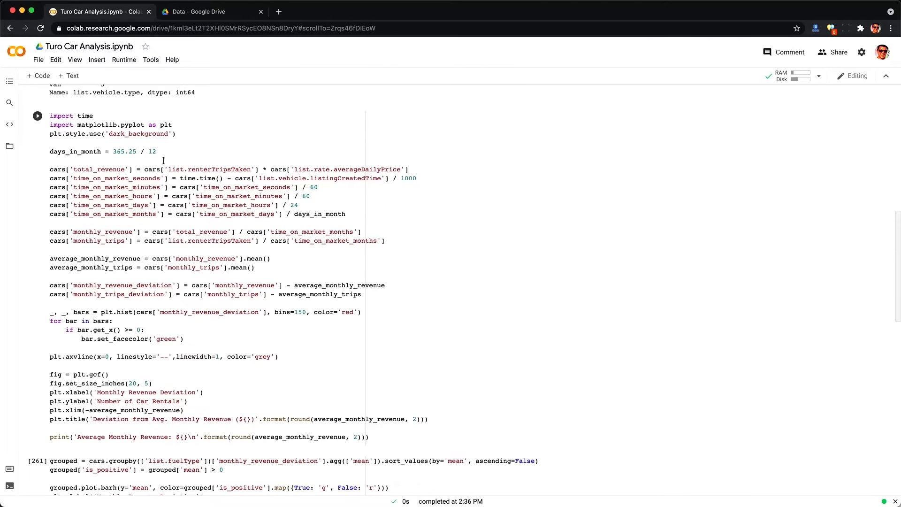
{"action": "left_click", "coordinate": [92, 169]}
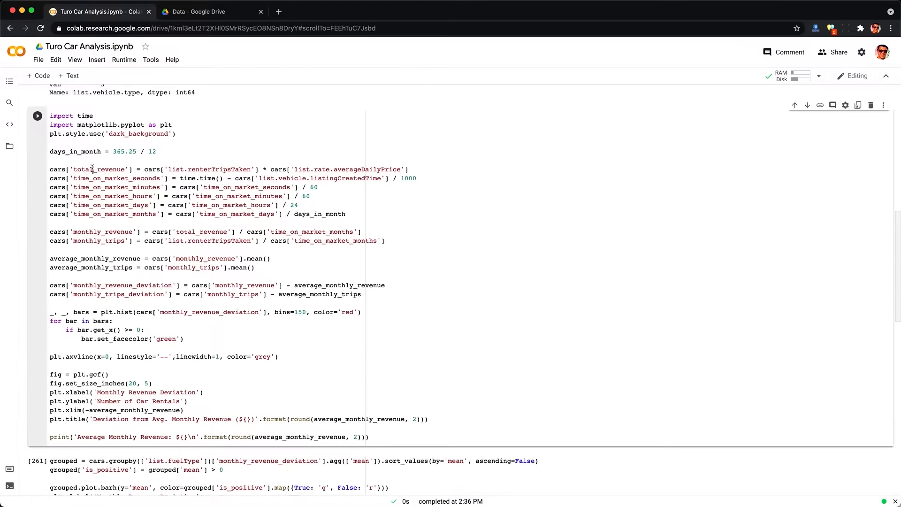
{"action": "double_click", "coordinate": [92, 169]}
{"action": "left_click", "coordinate": [167, 170]}
{"action": "left_click_drag", "start_coordinate": [167, 170], "coordinate": [251, 170]}
{"action": "left_click", "coordinate": [251, 170]}
{"action": "left_click_drag", "start_coordinate": [294, 169], "coordinate": [396, 167]}
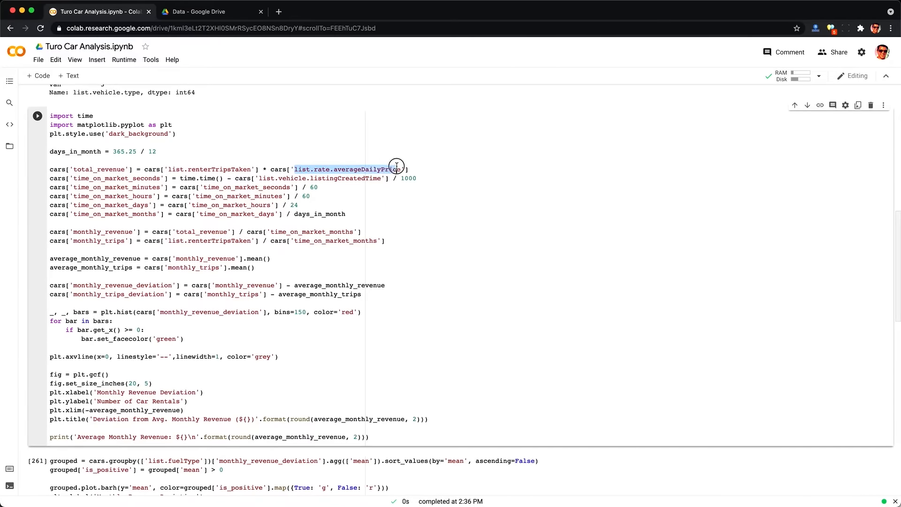
{"action": "left_click", "coordinate": [400, 168]}
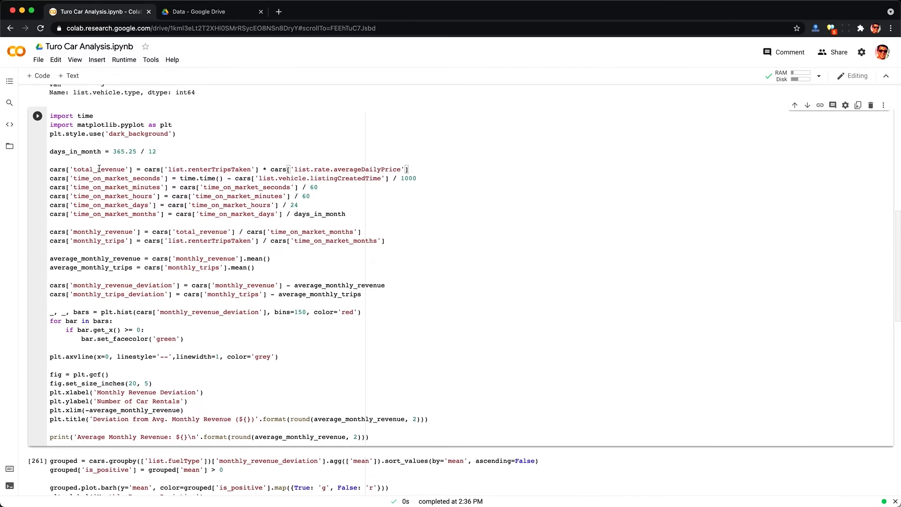
{"action": "double_click", "coordinate": [75, 179]}
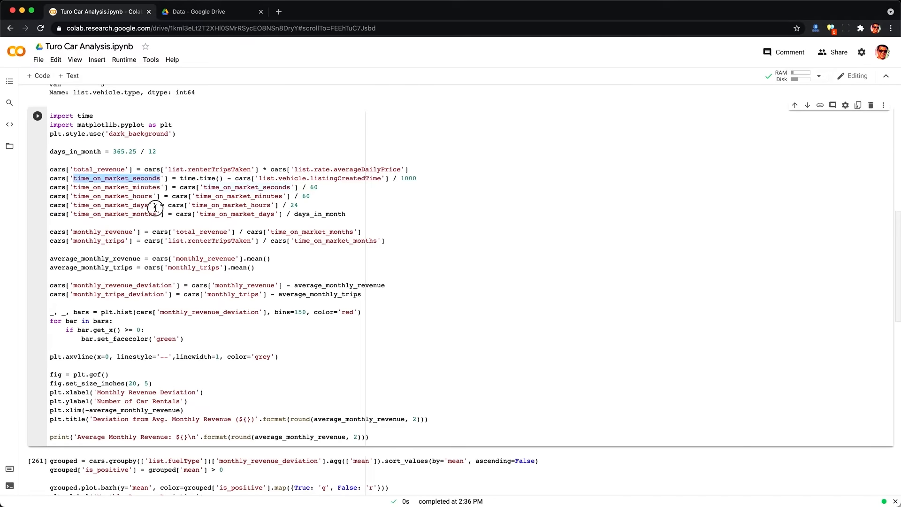
{"action": "double_click", "coordinate": [305, 213]}
{"action": "triple_click", "coordinate": [305, 214]}
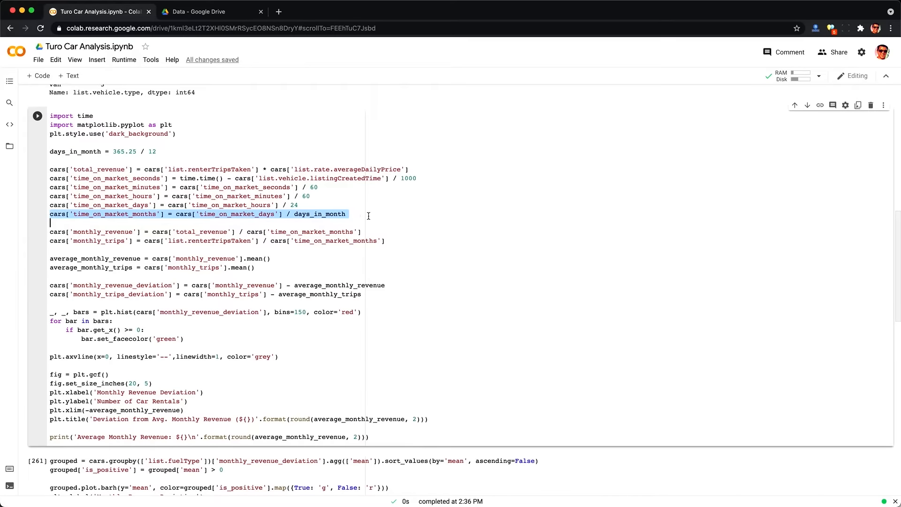
{"action": "left_click", "coordinate": [368, 216]}
Step: Examine the monthly_revenue and monthly_trips formulas, their averages and deviations, and the histogram of monthly_revenue_deviation
{"action": "double_click", "coordinate": [89, 233]}
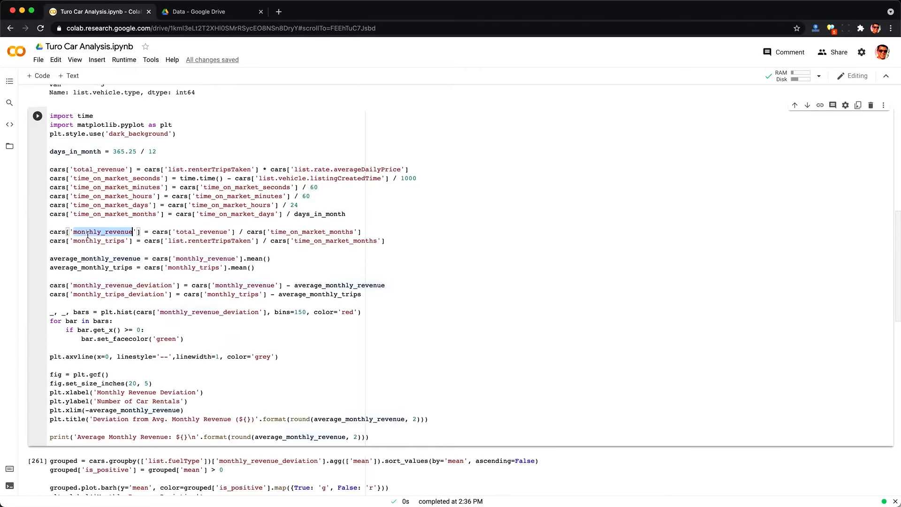
{"action": "double_click", "coordinate": [197, 232]}
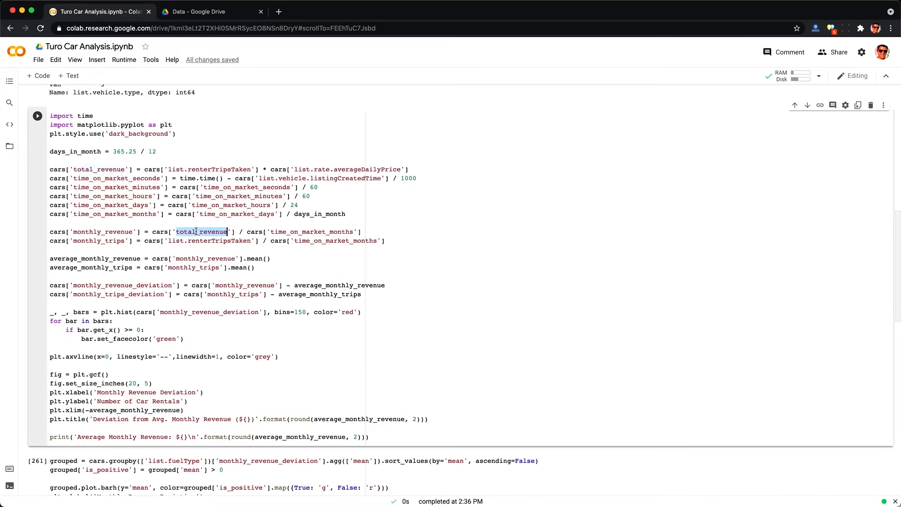
{"action": "double_click", "coordinate": [307, 232]}
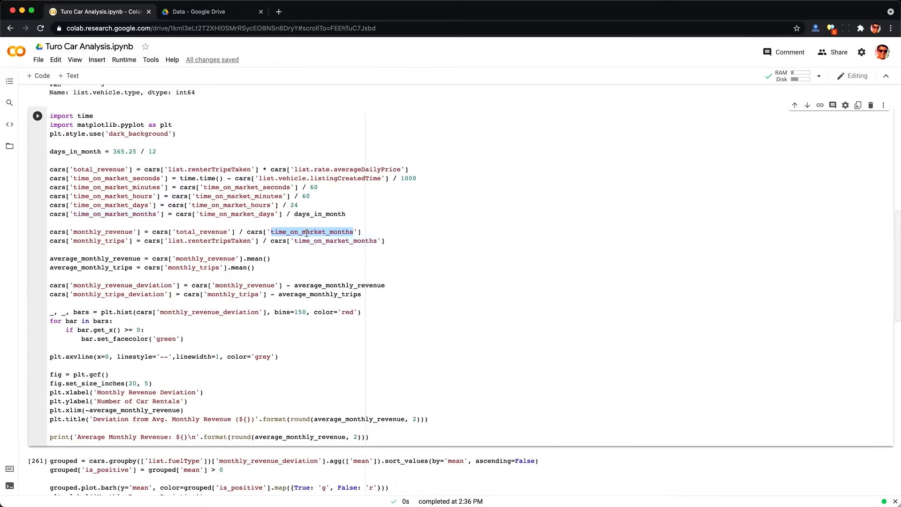
{"action": "left_click", "coordinate": [99, 242]}
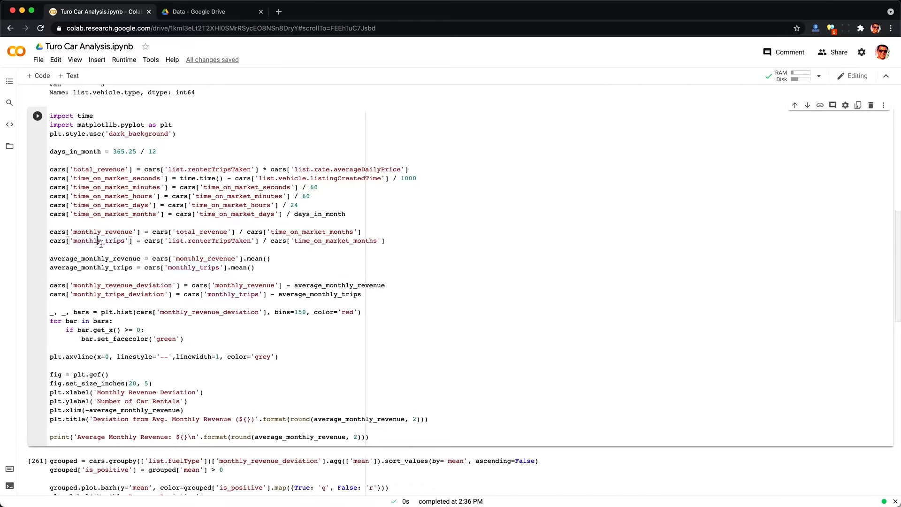
{"action": "left_click", "coordinate": [213, 241]}
{"action": "double_click", "coordinate": [310, 241]}
{"action": "scroll", "coordinate": [309, 240], "scroll_direction": "down", "scroll_amount": 1}
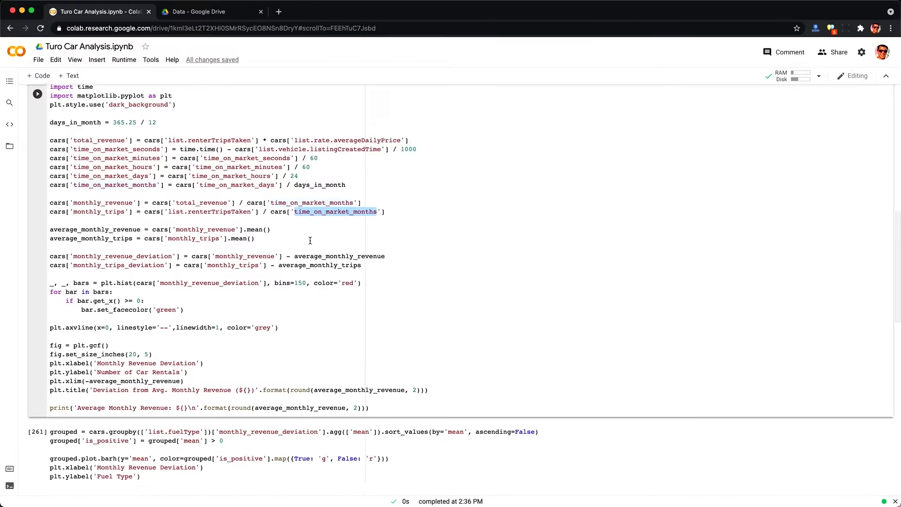
{"action": "double_click", "coordinate": [114, 226]}
{"action": "left_click", "coordinate": [276, 227]}
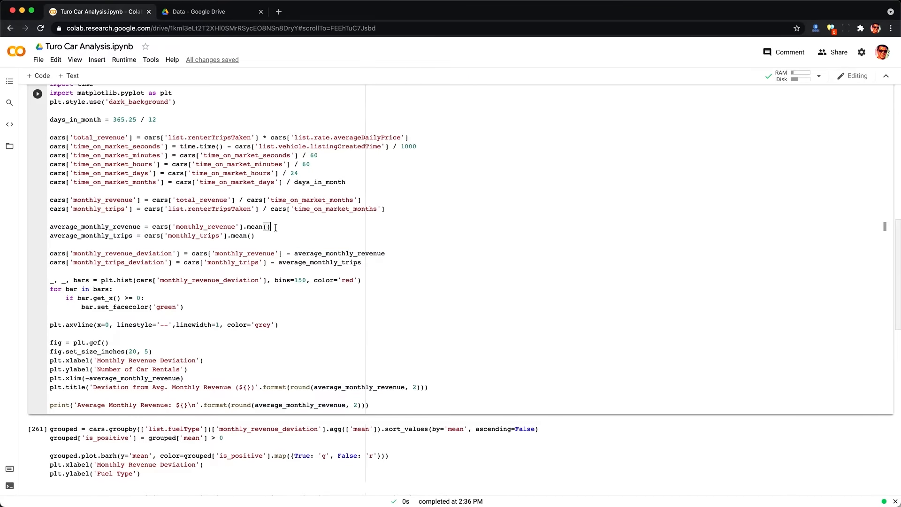
{"action": "left_click", "coordinate": [113, 237]}
{"action": "left_click", "coordinate": [113, 254]}
{"action": "left_click", "coordinate": [113, 262]}
{"action": "double_click", "coordinate": [186, 281]}
{"action": "scroll", "coordinate": [185, 282], "scroll_direction": "down", "scroll_amount": 1}
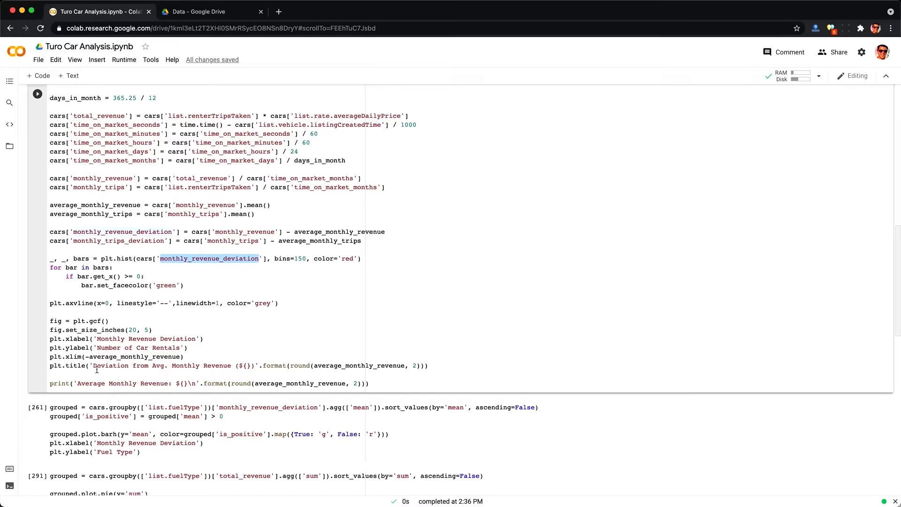
Step: Run the revenue calculation cell and review the printed average monthly revenue and the deviation histogram
{"action": "left_click_drag", "start_coordinate": [78, 385], "coordinate": [187, 383]}
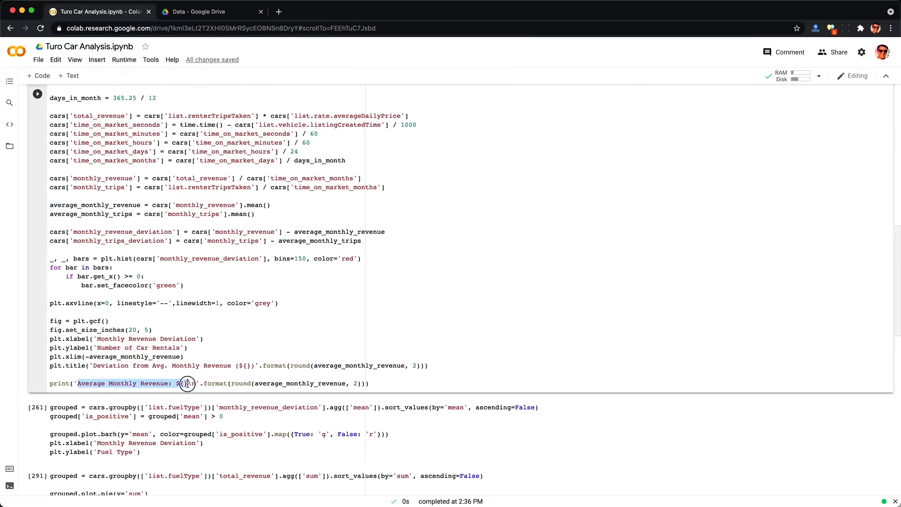
{"action": "left_click", "coordinate": [188, 384]}
{"action": "key", "text": "ctrl+Return"}
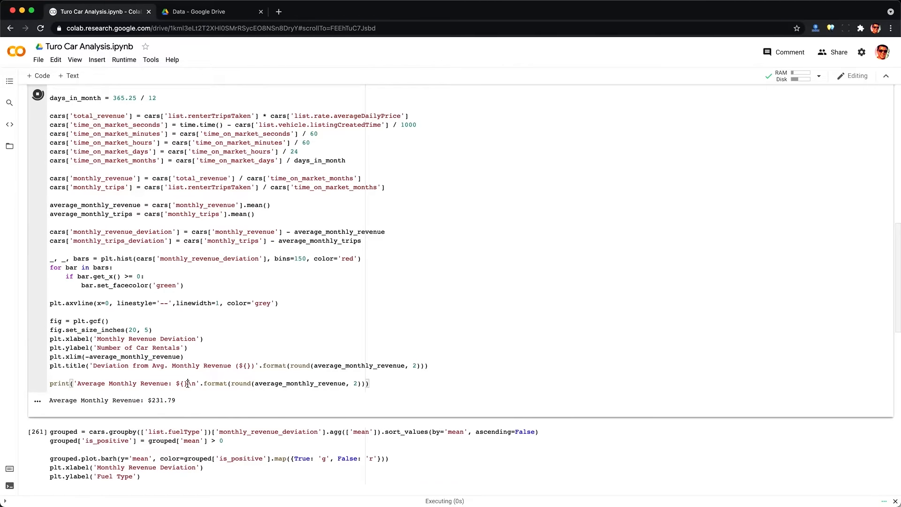
{"action": "scroll", "coordinate": [187, 383], "scroll_direction": "down", "scroll_amount": 2}
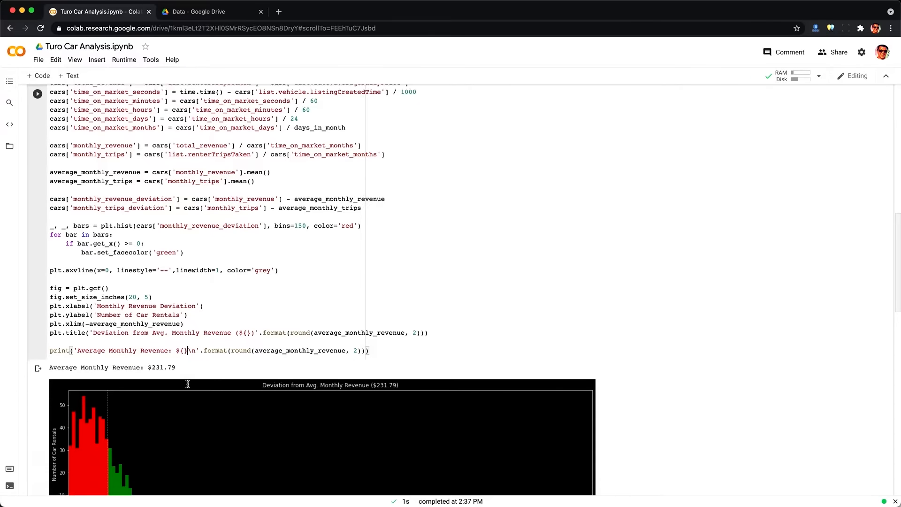
{"action": "left_click_drag", "start_coordinate": [176, 350], "coordinate": [147, 352]}
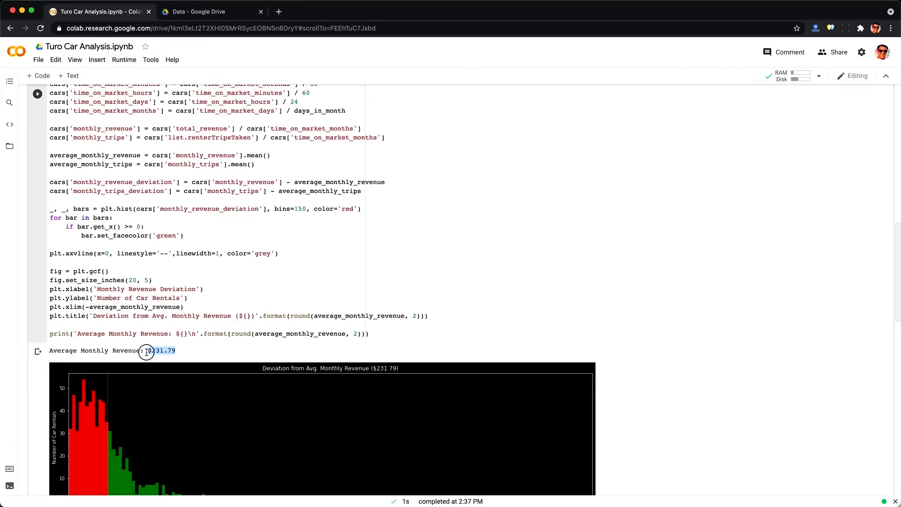
{"action": "left_click", "coordinate": [148, 352]}
{"action": "scroll", "coordinate": [146, 352], "scroll_direction": "down", "scroll_amount": 1}
{"action": "scroll", "coordinate": [147, 352], "scroll_direction": "down", "scroll_amount": 3}
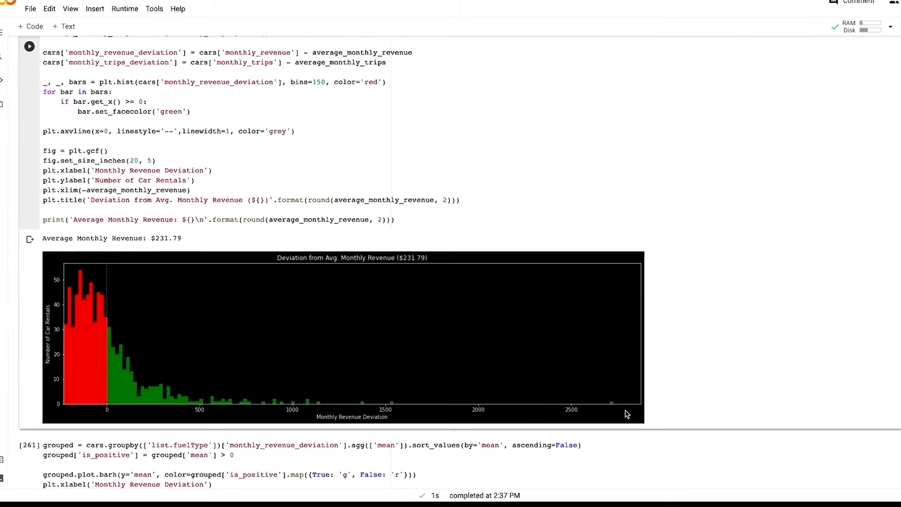
Step: Run the cell that groups mean monthly_revenue_deviation by list.fuelType and review the resulting horizontal bar chart
{"action": "scroll", "coordinate": [559, 438], "scroll_direction": "down", "scroll_amount": 3}
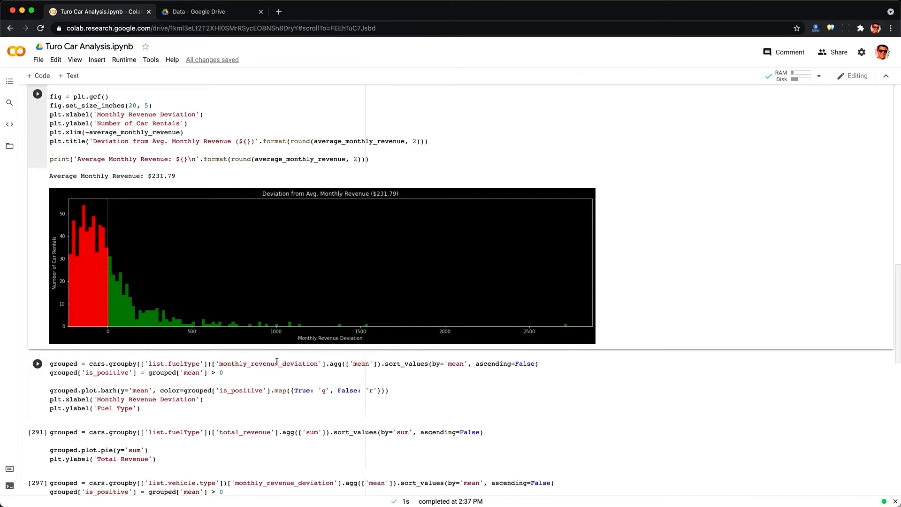
{"action": "left_click", "coordinate": [177, 364]}
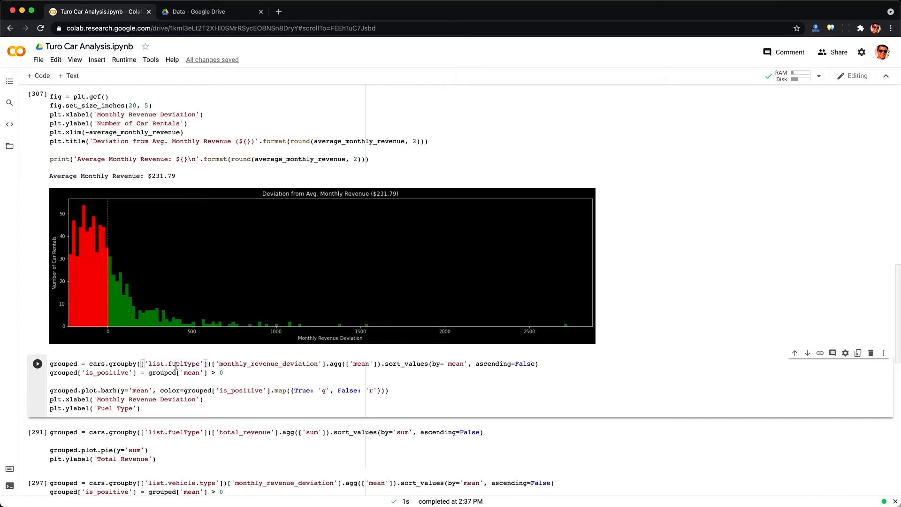
{"action": "double_click", "coordinate": [177, 364]}
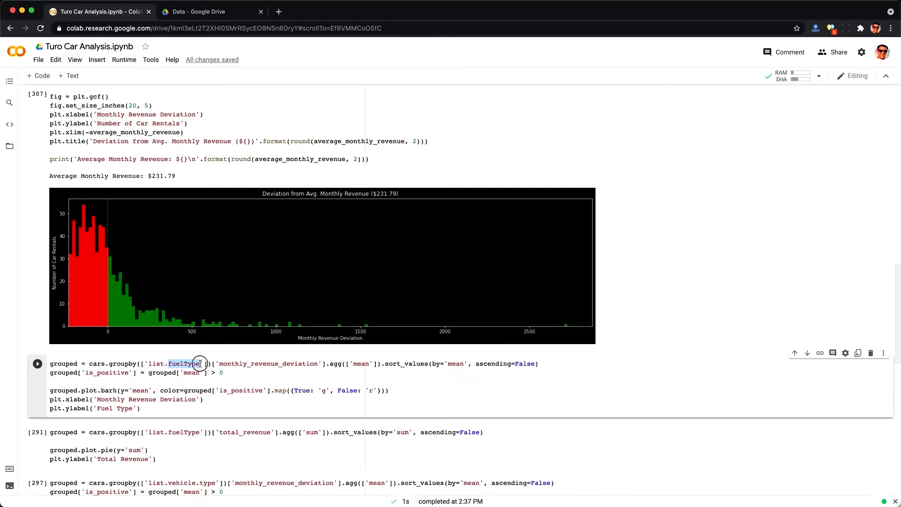
{"action": "double_click", "coordinate": [244, 364]}
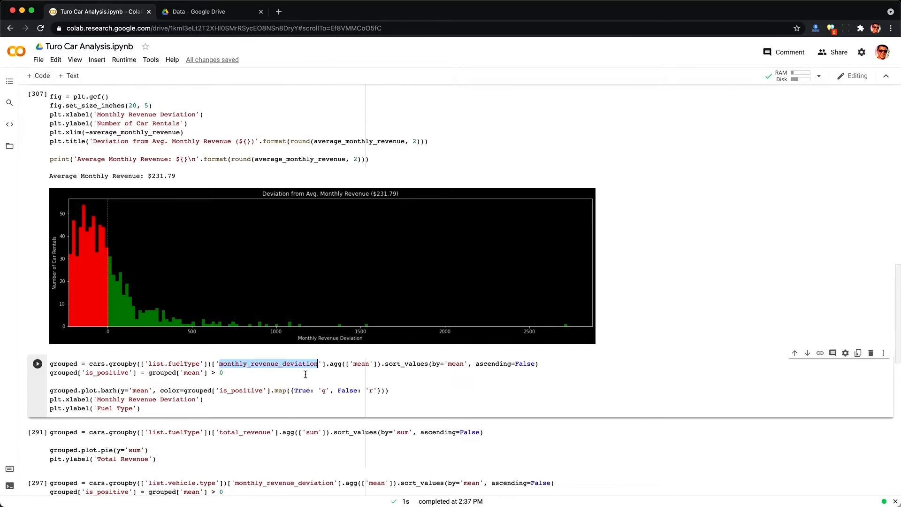
{"action": "left_click", "coordinate": [379, 373]}
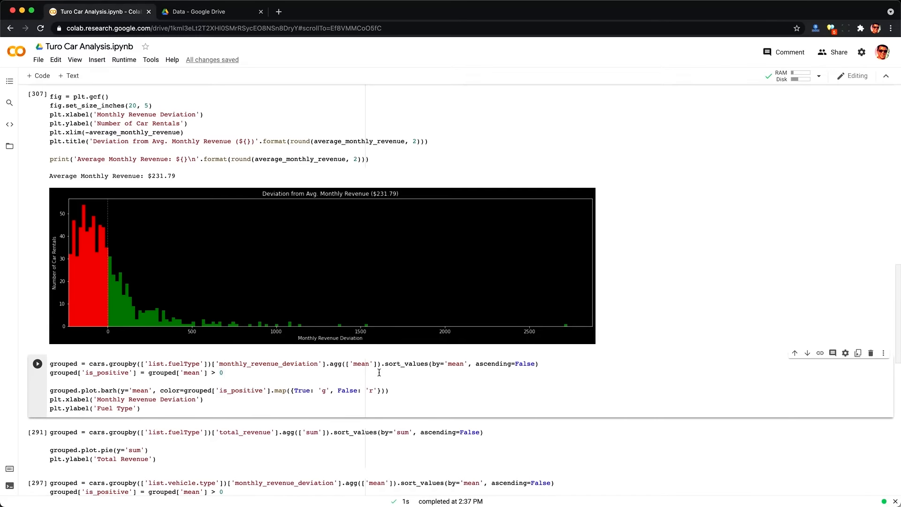
{"action": "key", "text": "ctrl+Return"}
{"action": "scroll", "coordinate": [379, 373], "scroll_direction": "down", "scroll_amount": 1}
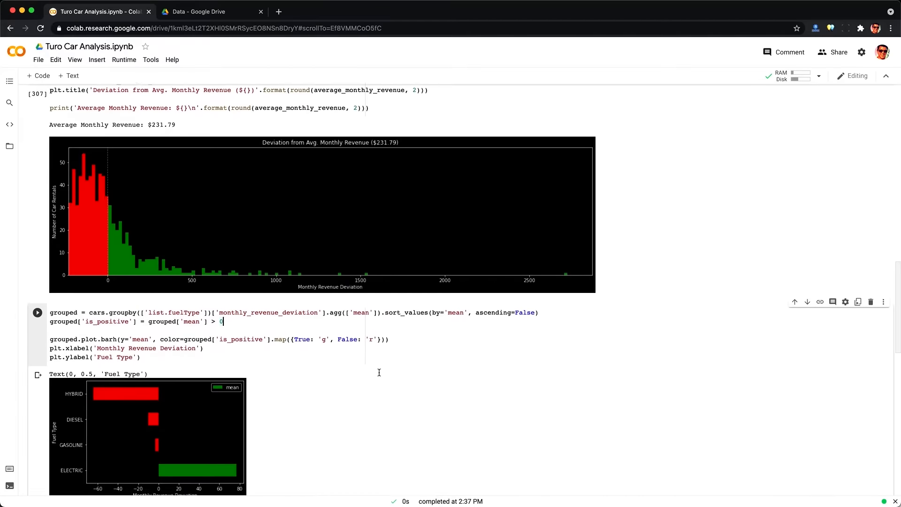
{"action": "scroll", "coordinate": [379, 372], "scroll_direction": "down", "scroll_amount": 1}
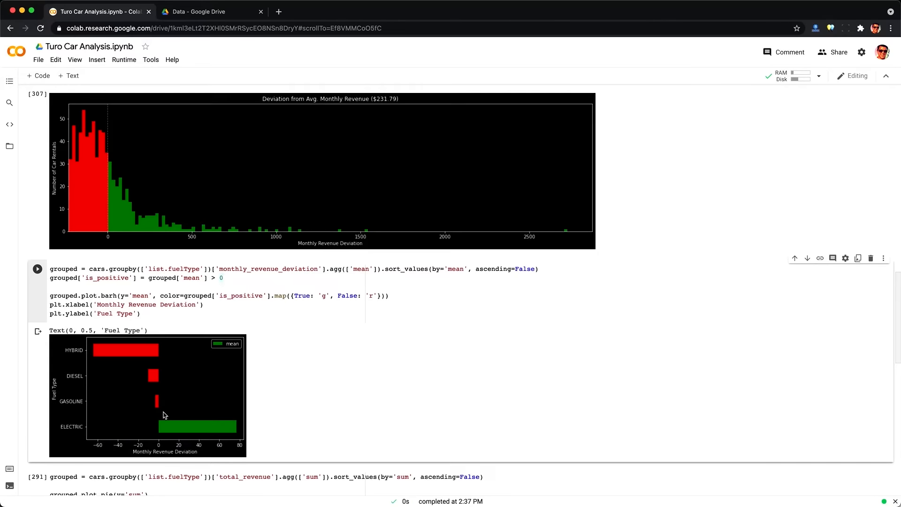
{"action": "scroll", "coordinate": [174, 398], "scroll_direction": "down", "scroll_amount": 3}
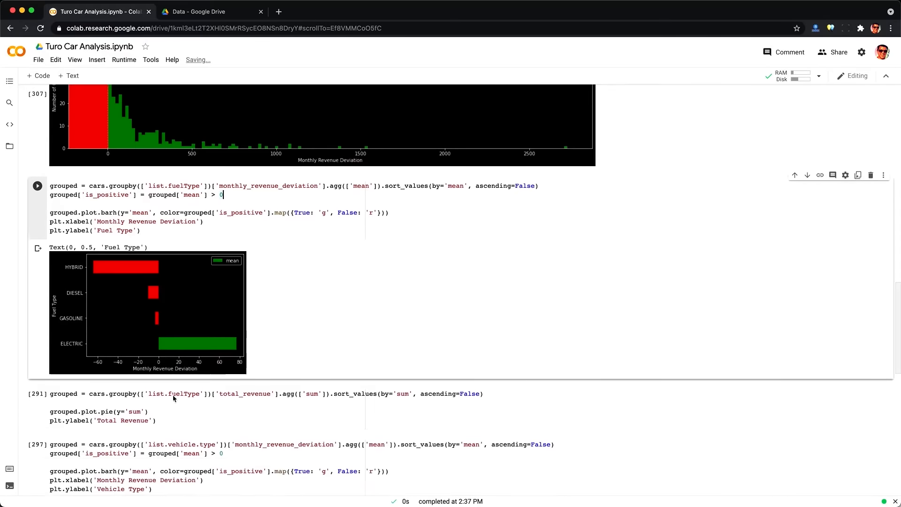
Step: Run the cell that sums total_revenue by list.fuelType and review the code and resulting pie chart
{"action": "left_click", "coordinate": [179, 412]}
{"action": "key", "text": "ctrl+Return"}
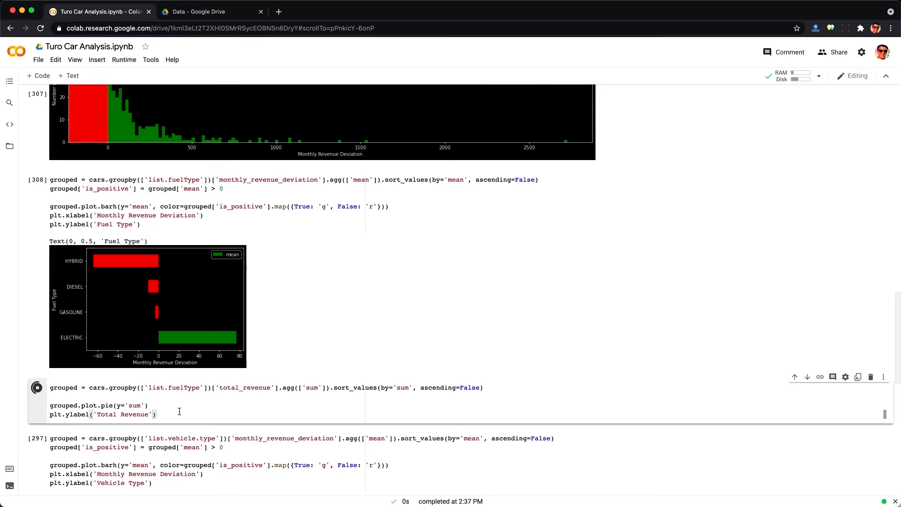
{"action": "scroll", "coordinate": [180, 411], "scroll_direction": "down", "scroll_amount": 2}
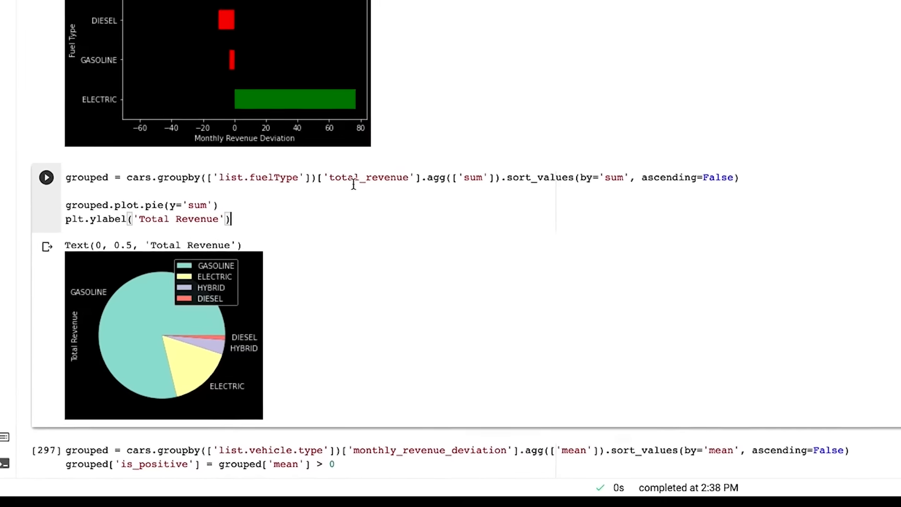
{"action": "double_click", "coordinate": [354, 178]}
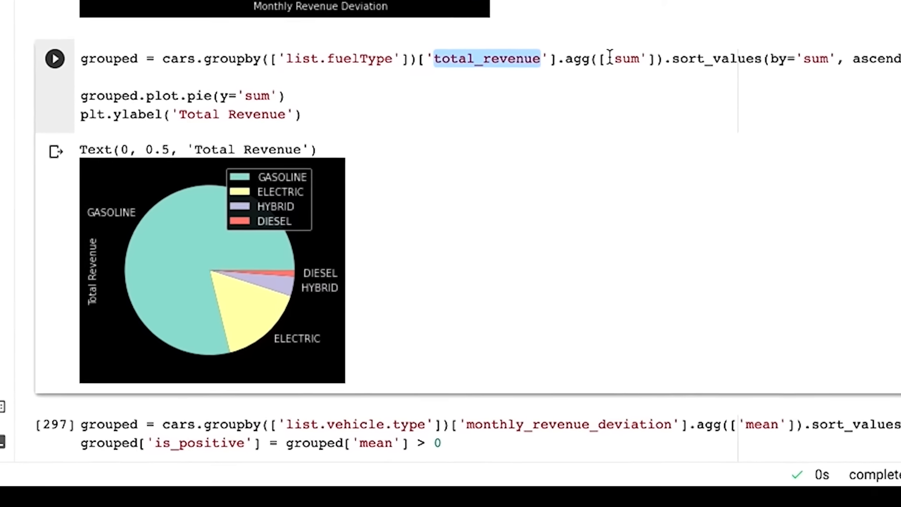
{"action": "double_click", "coordinate": [473, 178]}
{"action": "left_click", "coordinate": [671, 18]}
{"action": "scroll", "coordinate": [658, 50], "scroll_direction": "down", "scroll_amount": 3}
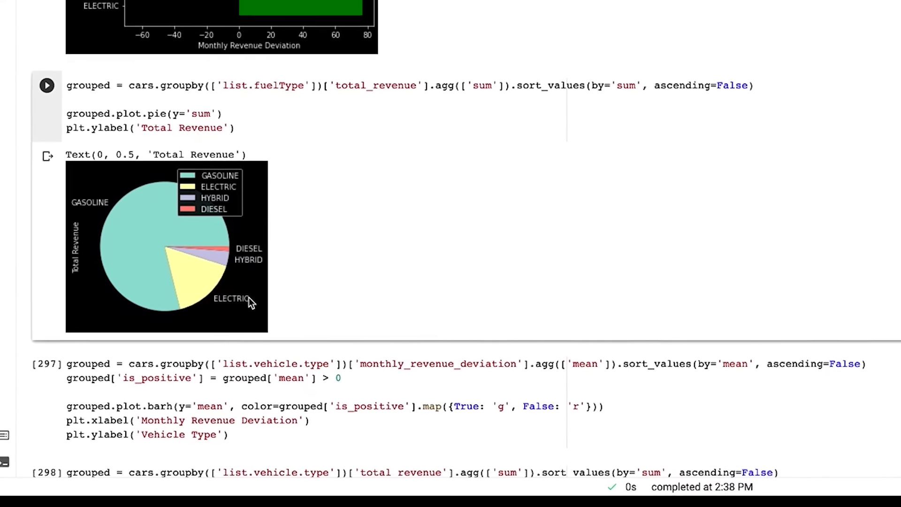
Step: Run the cell that groups mean monthly_revenue_deviation by list.vehicle.type and compare its bar chart with the earlier revenue charts
{"action": "scroll", "coordinate": [256, 300], "scroll_direction": "down", "scroll_amount": 2}
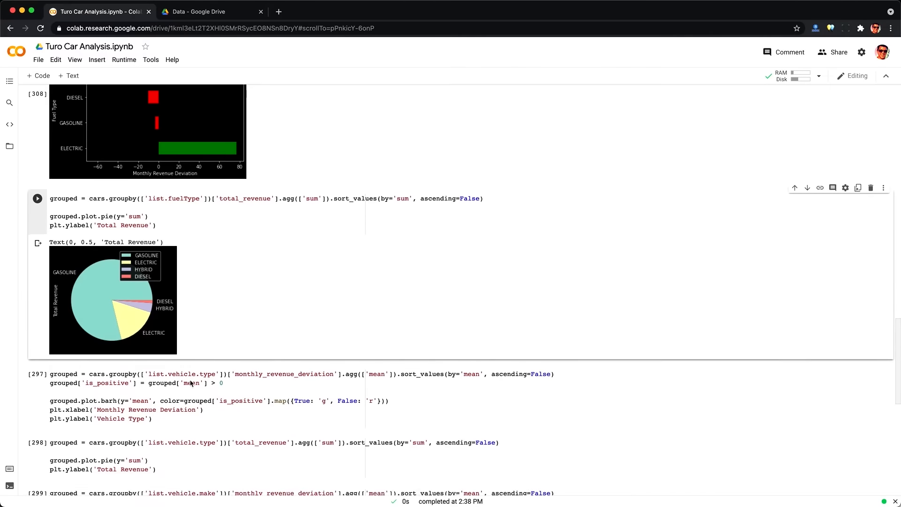
{"action": "scroll", "coordinate": [190, 379], "scroll_direction": "down", "scroll_amount": 1}
{"action": "left_click", "coordinate": [208, 335]}
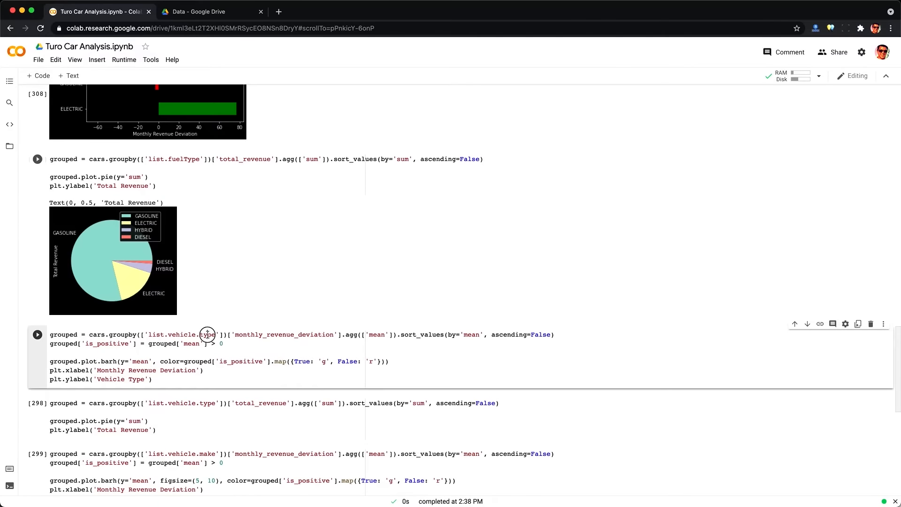
{"action": "left_click_drag", "start_coordinate": [152, 334], "coordinate": [213, 335]}
{"action": "left_click", "coordinate": [213, 334]}
{"action": "key", "text": "ctrl+Return"}
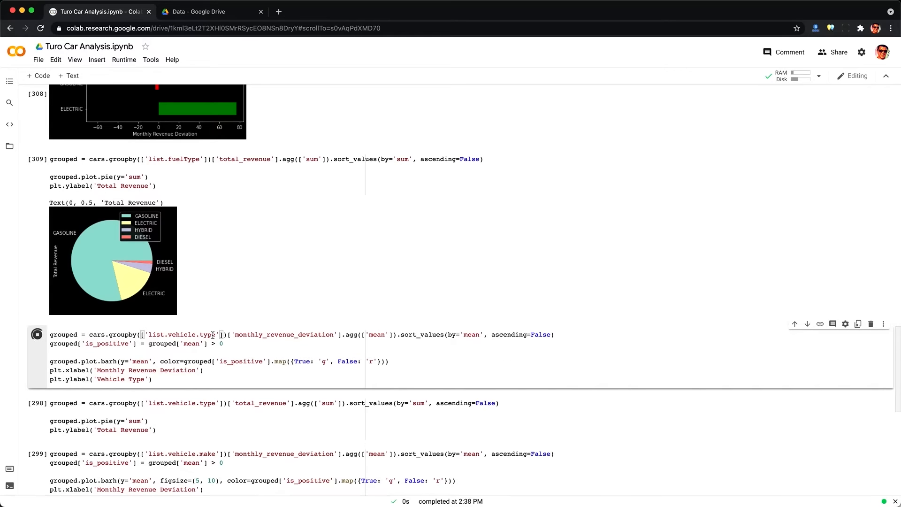
{"action": "scroll", "coordinate": [214, 334], "scroll_direction": "down", "scroll_amount": 3}
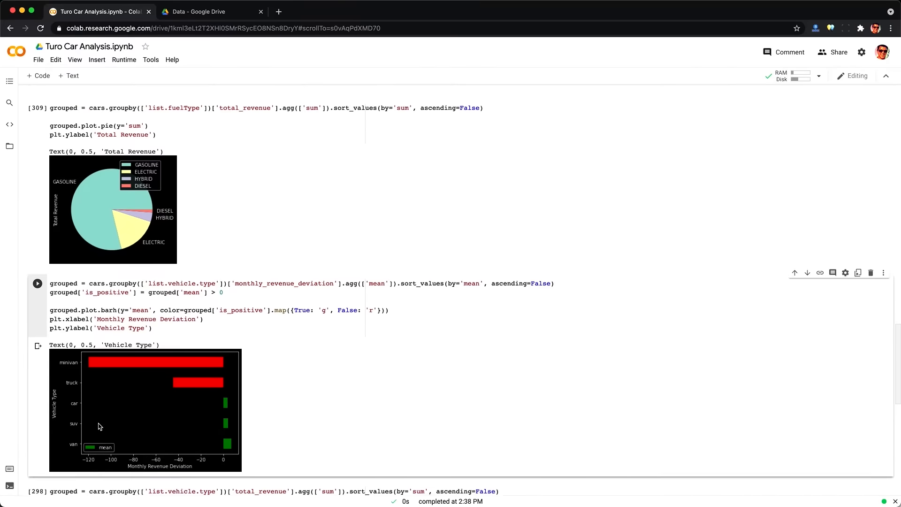
{"action": "scroll", "coordinate": [99, 426], "scroll_direction": "up", "scroll_amount": 8}
{"action": "scroll", "coordinate": [99, 426], "scroll_direction": "up", "scroll_amount": 1}
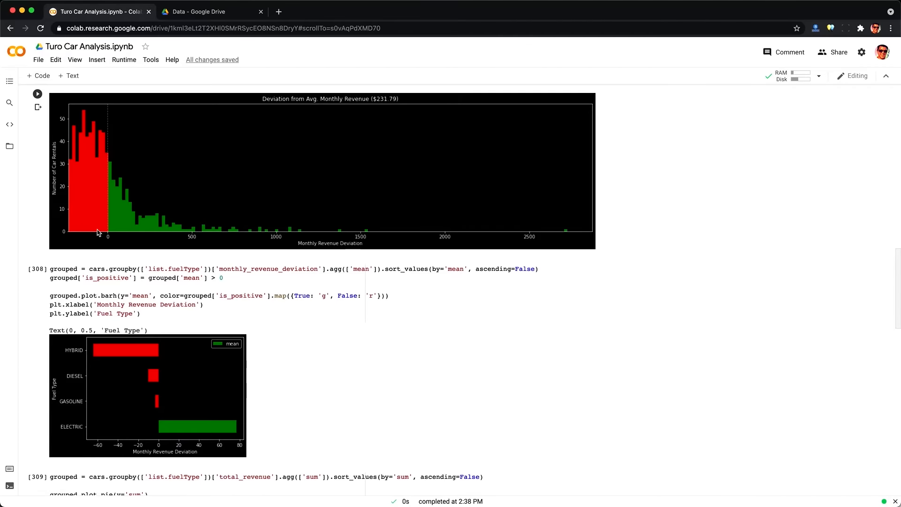
{"action": "scroll", "coordinate": [98, 232], "scroll_direction": "down", "scroll_amount": 6}
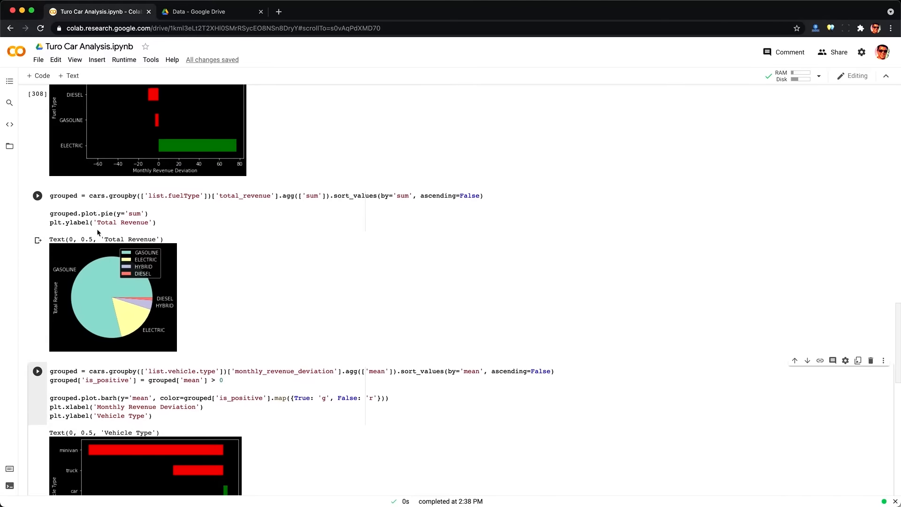
{"action": "scroll", "coordinate": [97, 229], "scroll_direction": "down", "scroll_amount": 3}
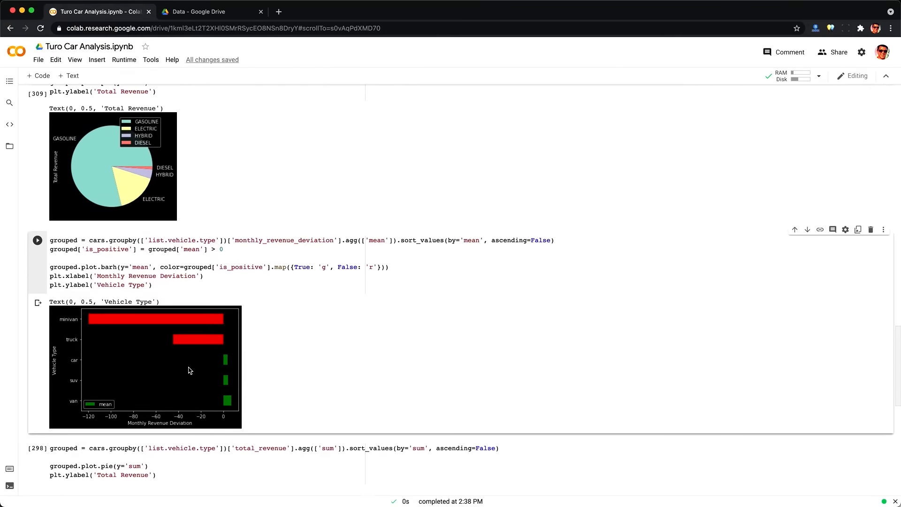
Step: Run the cell that sums total_revenue by list.vehicle.type and review the resulting pie chart
{"action": "scroll", "coordinate": [190, 371], "scroll_direction": "down", "scroll_amount": 2}
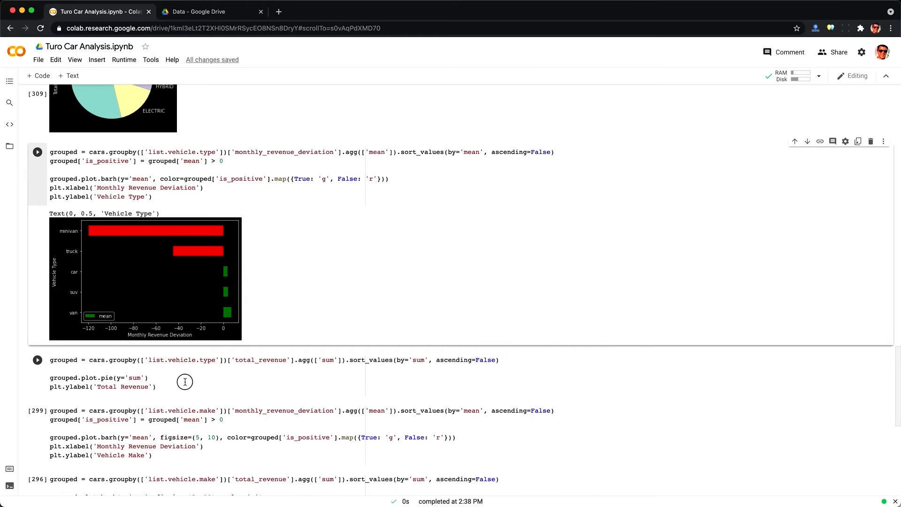
{"action": "left_click", "coordinate": [185, 381]}
{"action": "key", "text": "ctrl+Return"}
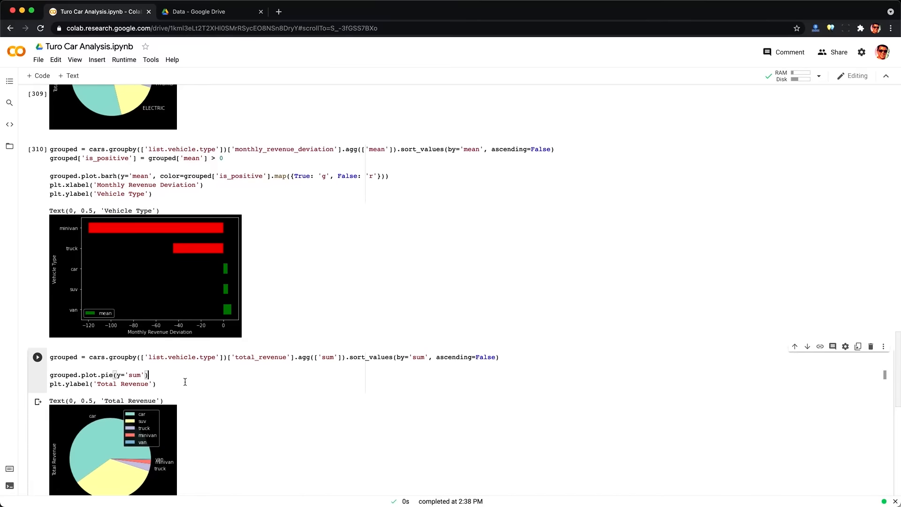
{"action": "scroll", "coordinate": [185, 381], "scroll_direction": "down", "scroll_amount": 2}
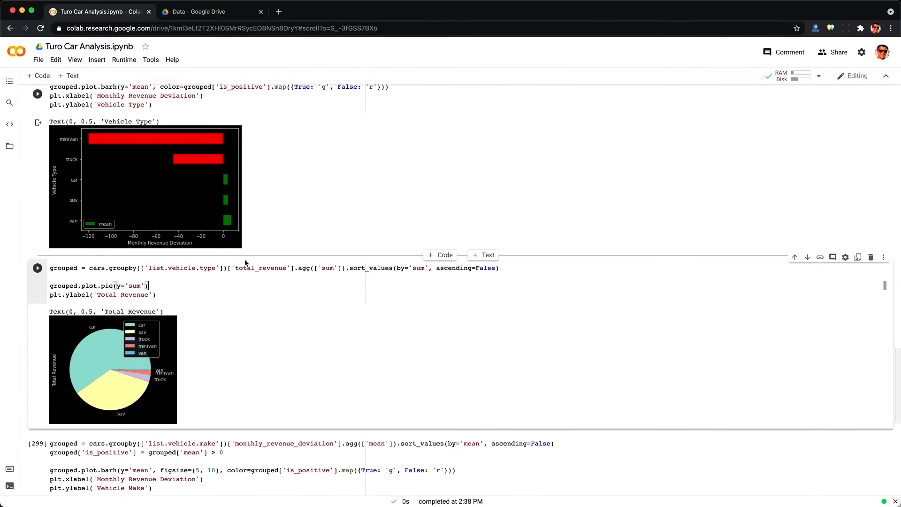
Step: Run the cell that groups mean monthly_revenue_deviation by list.vehicle.make and check its grouping column
{"action": "scroll", "coordinate": [244, 258], "scroll_direction": "down", "scroll_amount": 3}
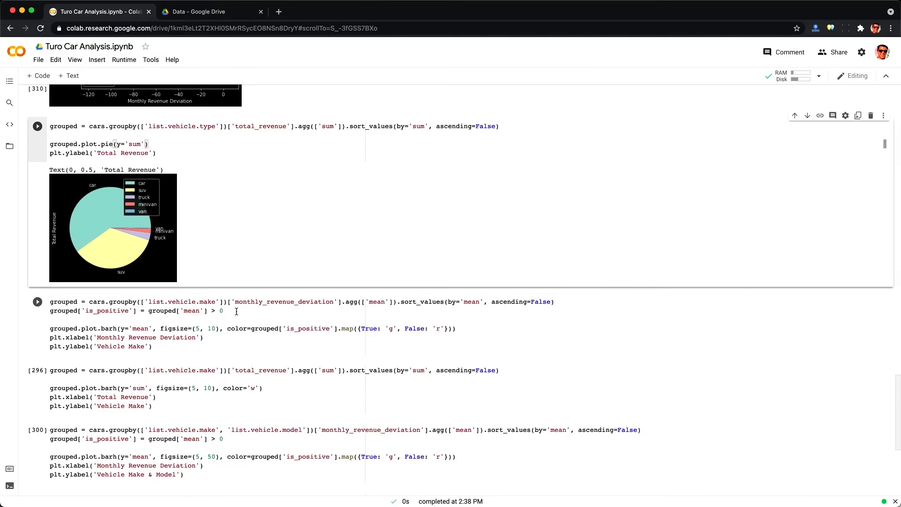
{"action": "left_click", "coordinate": [236, 311]}
{"action": "key", "text": "ctrl+Return"}
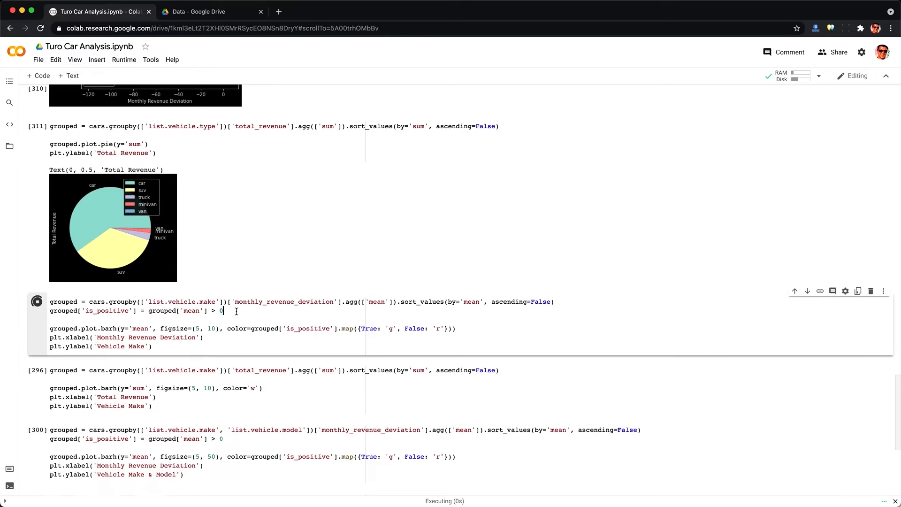
{"action": "scroll", "coordinate": [236, 312], "scroll_direction": "down", "scroll_amount": 1}
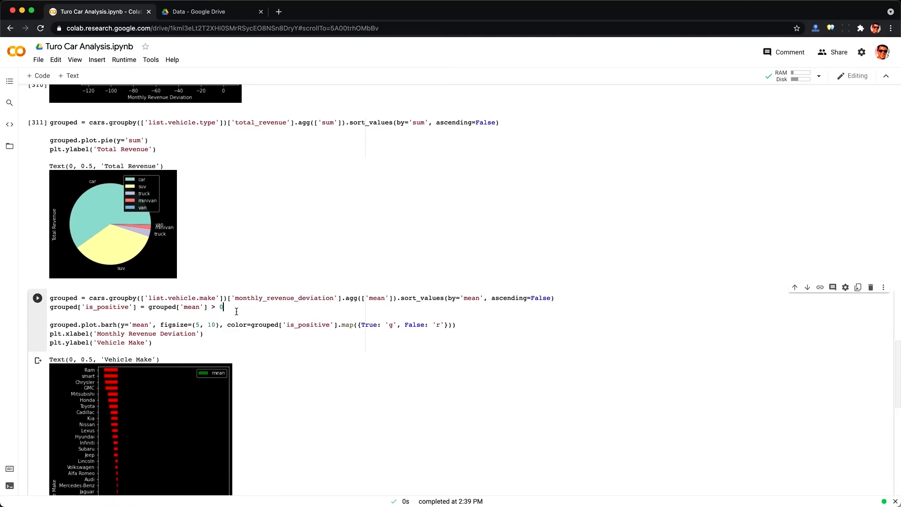
{"action": "scroll", "coordinate": [236, 312], "scroll_direction": "down", "scroll_amount": 2}
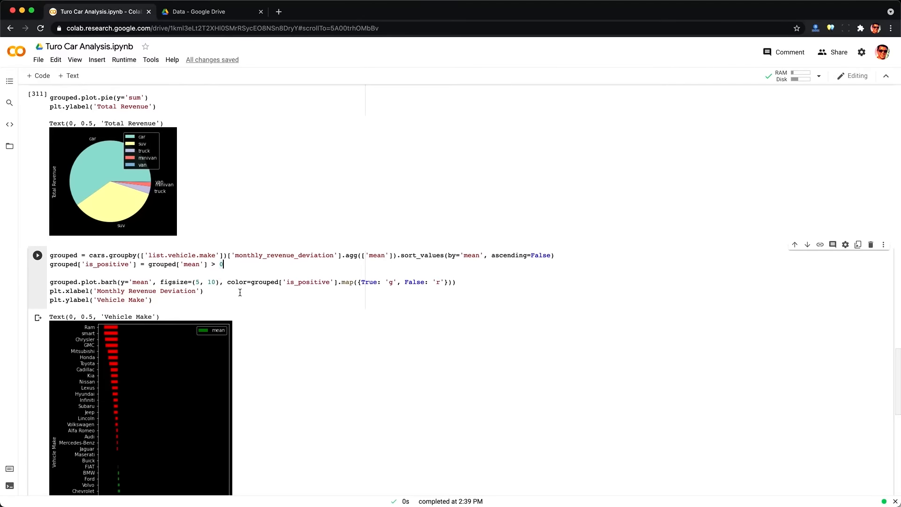
{"action": "left_click_drag", "start_coordinate": [146, 235], "coordinate": [216, 236]}
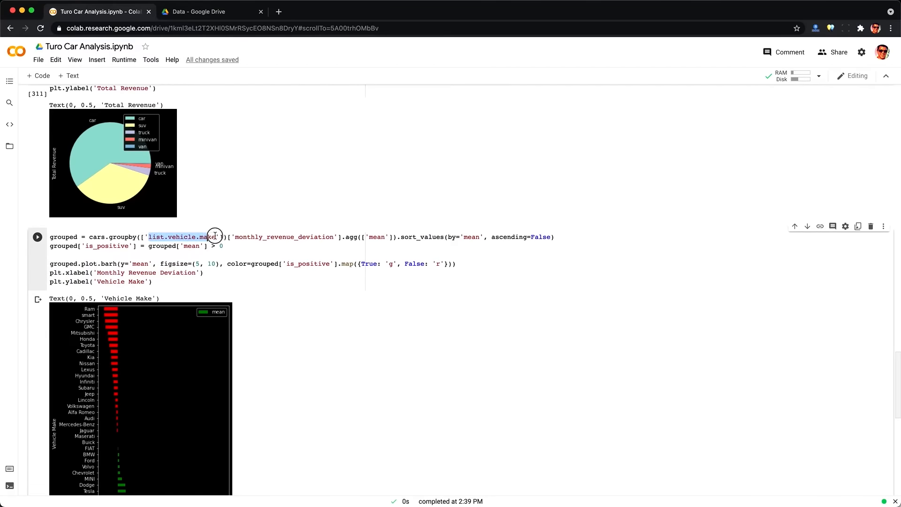
{"action": "left_click", "coordinate": [215, 236]}
Step: Examine the Vehicle Make bar chart of monthly revenue deviation, comparing the below-average makes with the above-average ones
{"action": "scroll", "coordinate": [215, 235], "scroll_direction": "down", "scroll_amount": 4}
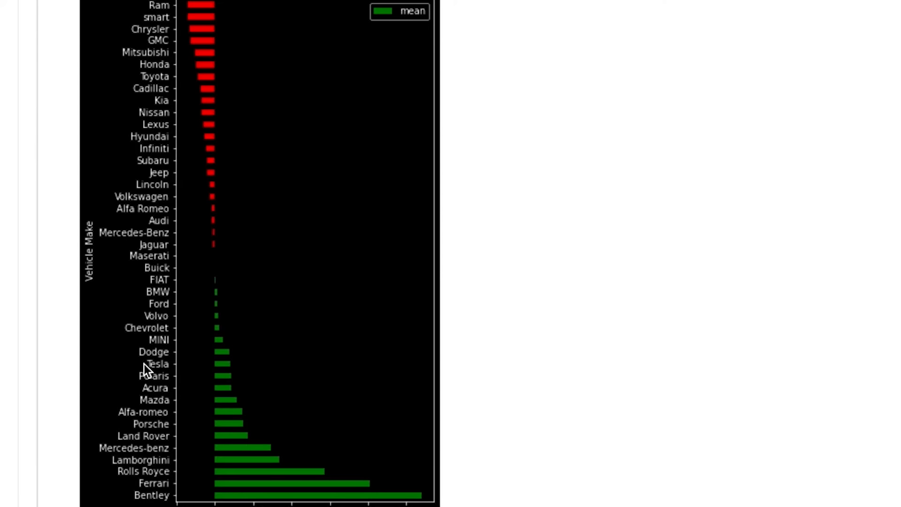
{"action": "scroll", "coordinate": [237, 370], "scroll_direction": "up", "scroll_amount": 1}
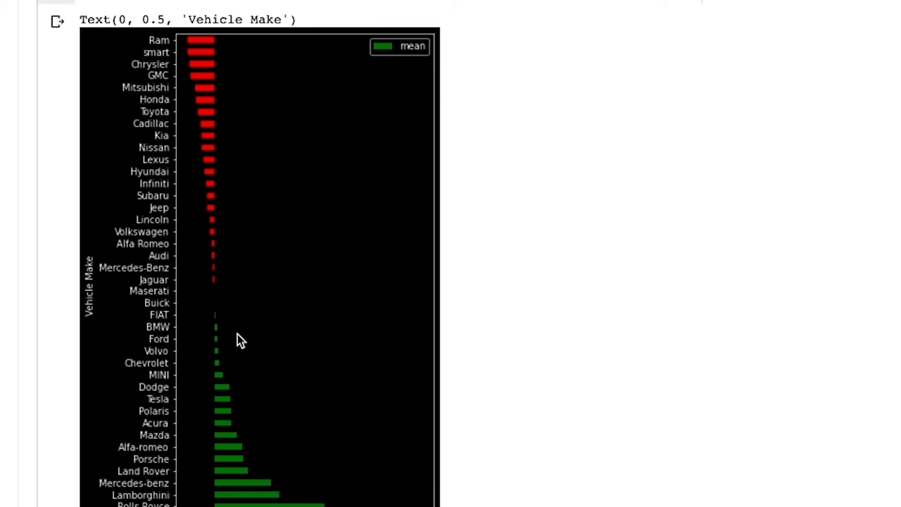
{"action": "scroll", "coordinate": [223, 307], "scroll_direction": "up", "scroll_amount": 3}
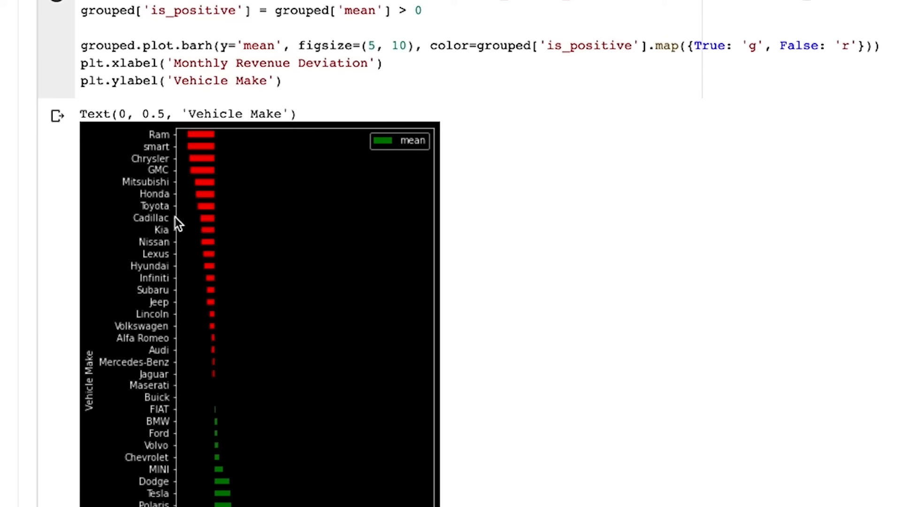
{"action": "scroll", "coordinate": [175, 217], "scroll_direction": "down", "scroll_amount": 3}
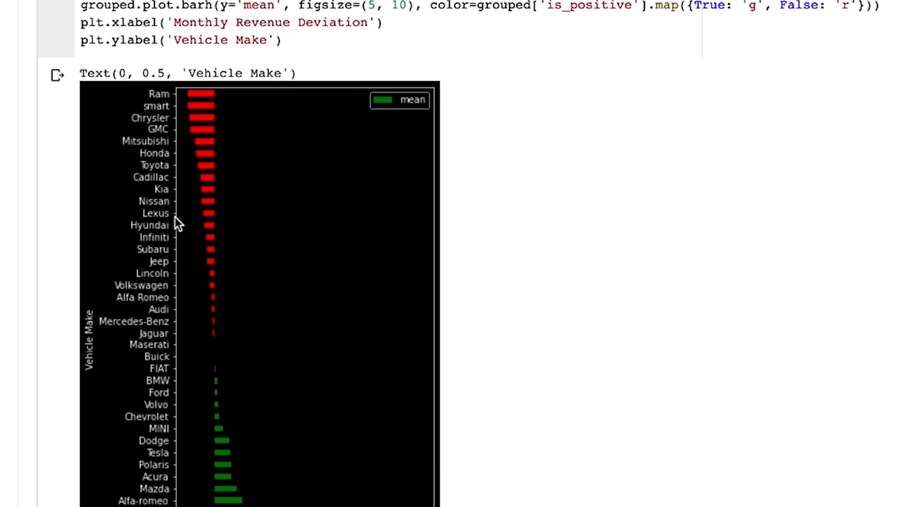
{"action": "scroll", "coordinate": [176, 217], "scroll_direction": "down", "scroll_amount": 1}
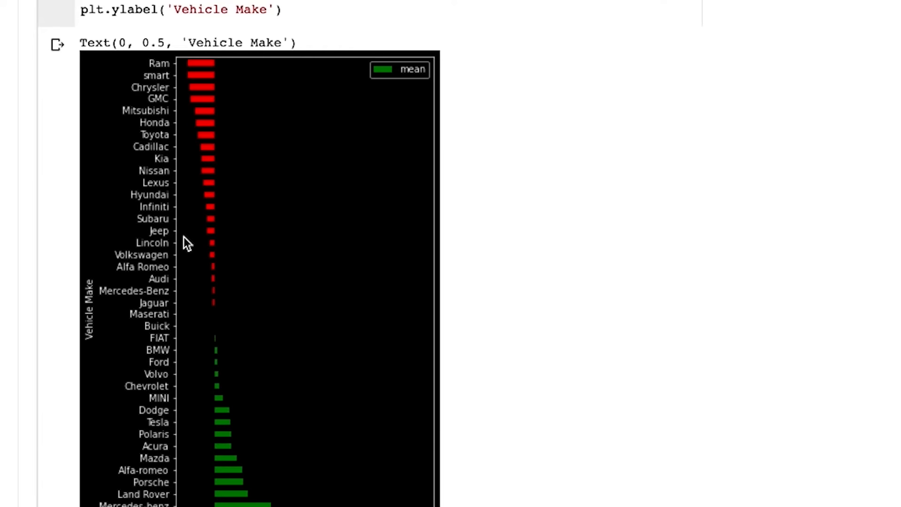
{"action": "scroll", "coordinate": [185, 237], "scroll_direction": "down", "scroll_amount": 5}
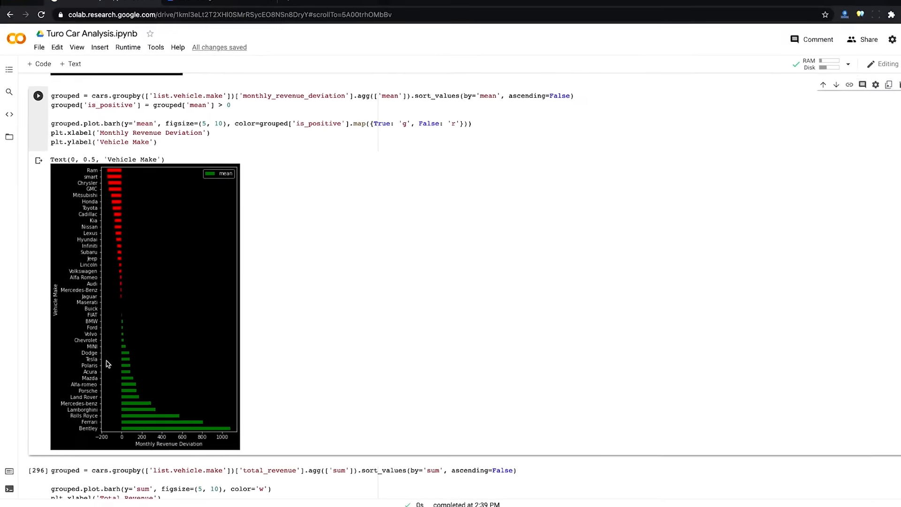
{"action": "scroll", "coordinate": [107, 364], "scroll_direction": "down", "scroll_amount": 5}
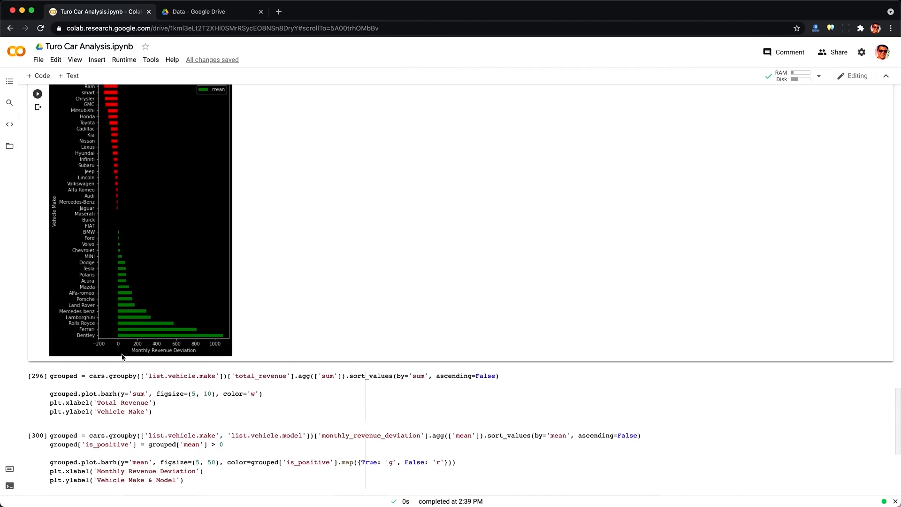
Step: Run the cell that sums total_revenue by list.vehicle.make and review how the makes rank in the horizontal bar chart
{"action": "scroll", "coordinate": [141, 375], "scroll_direction": "down", "scroll_amount": 1}
{"action": "left_click", "coordinate": [184, 407]}
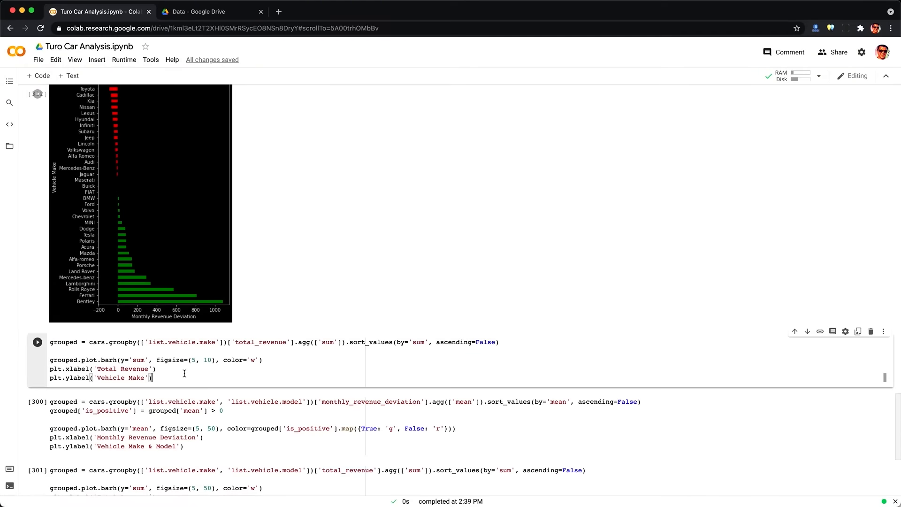
{"action": "key", "text": "ctrl+Return"}
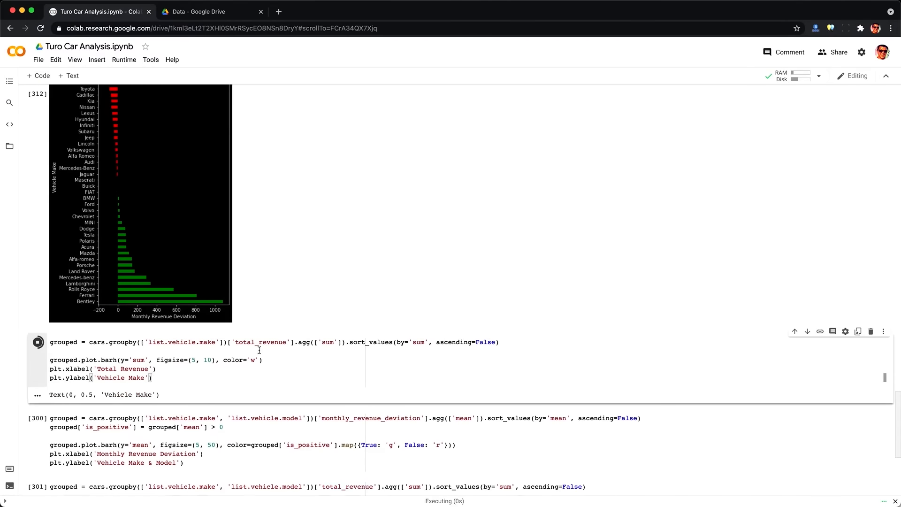
{"action": "double_click", "coordinate": [259, 343]}
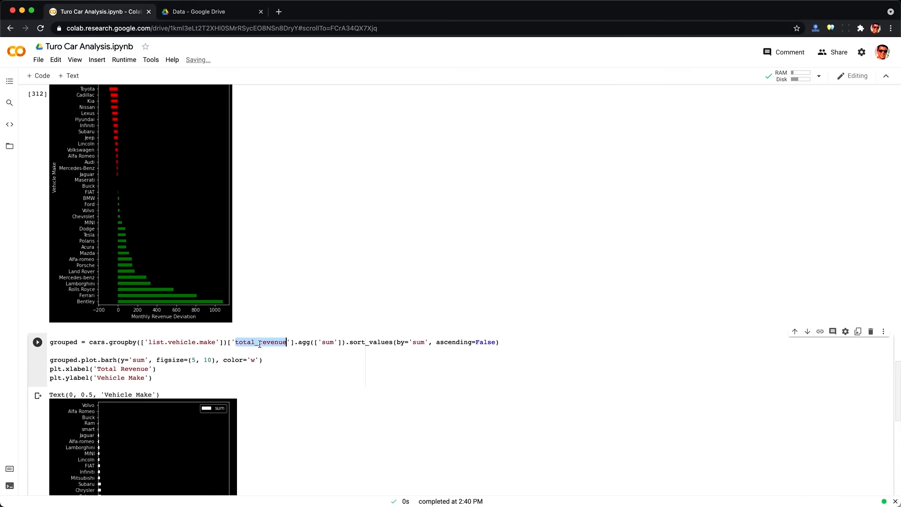
{"action": "left_click", "coordinate": [277, 351]}
{"action": "scroll", "coordinate": [279, 361], "scroll_direction": "down", "scroll_amount": 2}
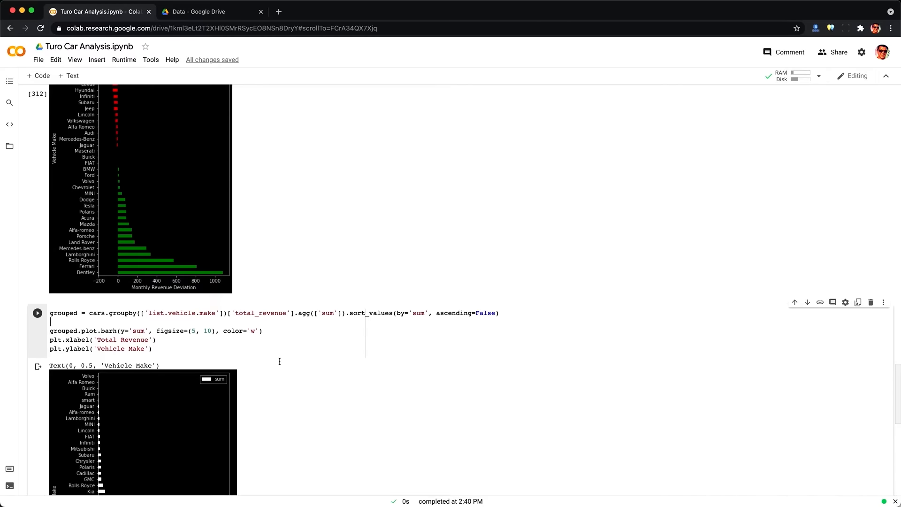
{"action": "scroll", "coordinate": [280, 362], "scroll_direction": "down", "scroll_amount": 5}
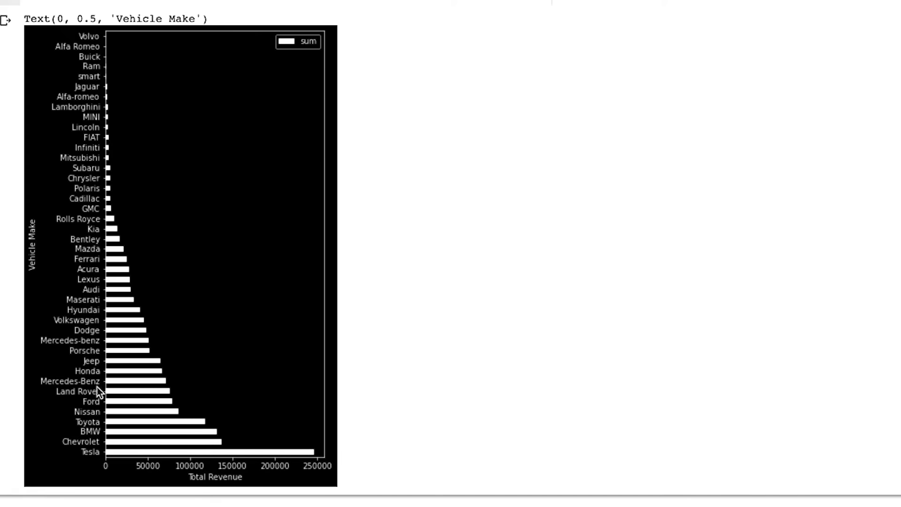
{"action": "scroll", "coordinate": [102, 369], "scroll_direction": "up", "scroll_amount": 1}
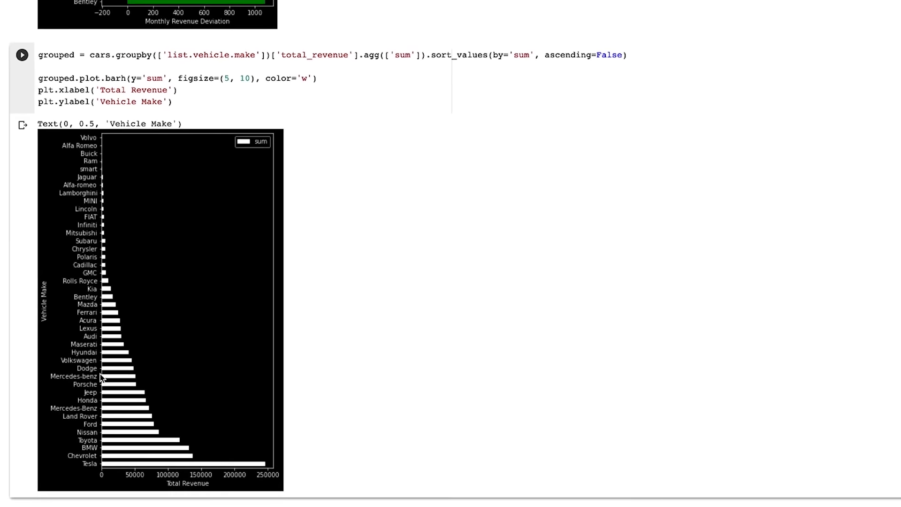
{"action": "scroll", "coordinate": [106, 350], "scroll_direction": "up", "scroll_amount": 1}
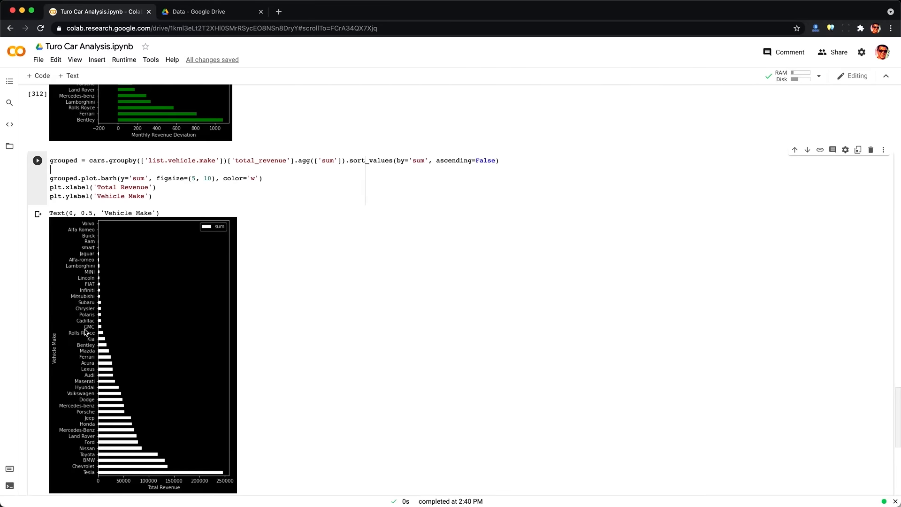
{"action": "scroll", "coordinate": [86, 332], "scroll_direction": "down", "scroll_amount": 5}
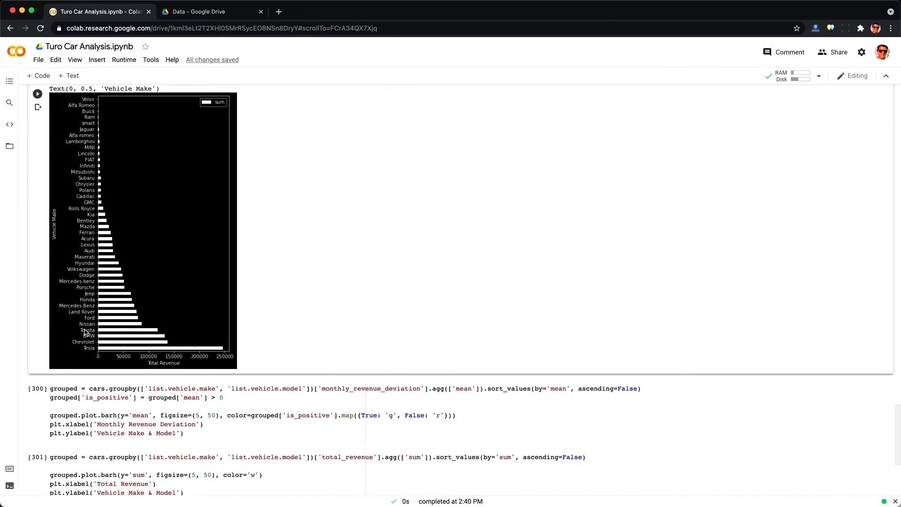
{"action": "scroll", "coordinate": [85, 332], "scroll_direction": "down", "scroll_amount": 3}
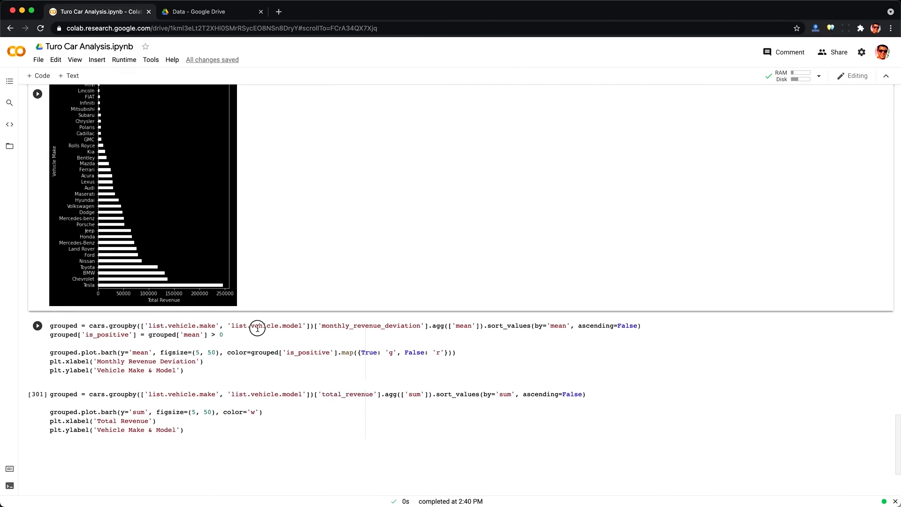
Step: Check the list.vehicle.make and list.vehicle.model grouping columns and run the cell plotting their mean monthly_revenue_deviation
{"action": "left_click", "coordinate": [302, 327]}
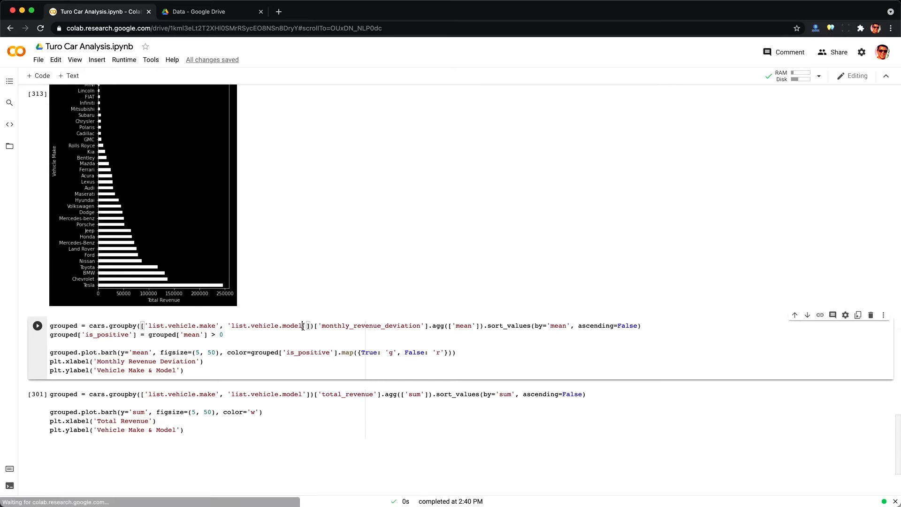
{"action": "left_click_drag", "start_coordinate": [303, 326], "coordinate": [149, 324]}
{"action": "left_click", "coordinate": [149, 326]}
{"action": "left_click", "coordinate": [221, 370]}
{"action": "key", "text": "ctrl+Return"}
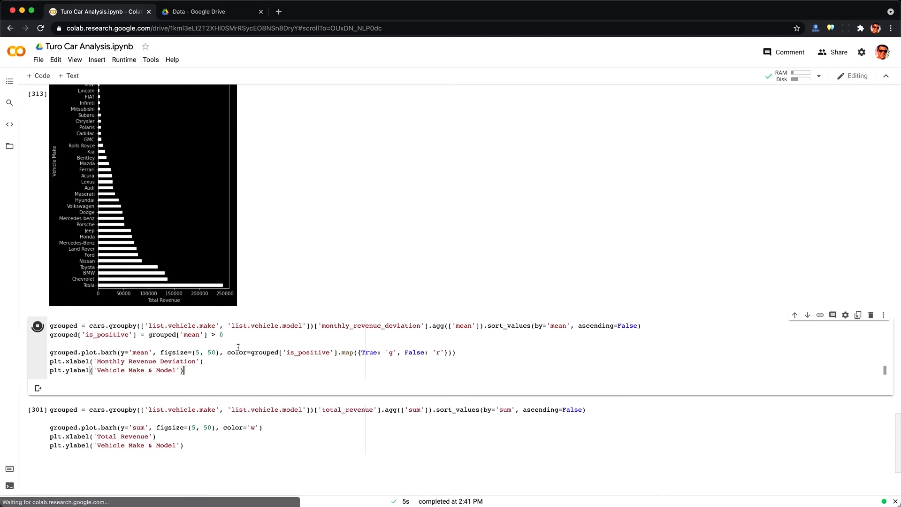
Step: Examine the Vehicle Make & Model bar chart of monthly revenue deviation, comparing the strongest above-average models with the below-average ones
{"action": "scroll", "coordinate": [238, 347], "scroll_direction": "down", "scroll_amount": 10}
{"action": "scroll", "coordinate": [386, 349], "scroll_direction": "down", "scroll_amount": 5}
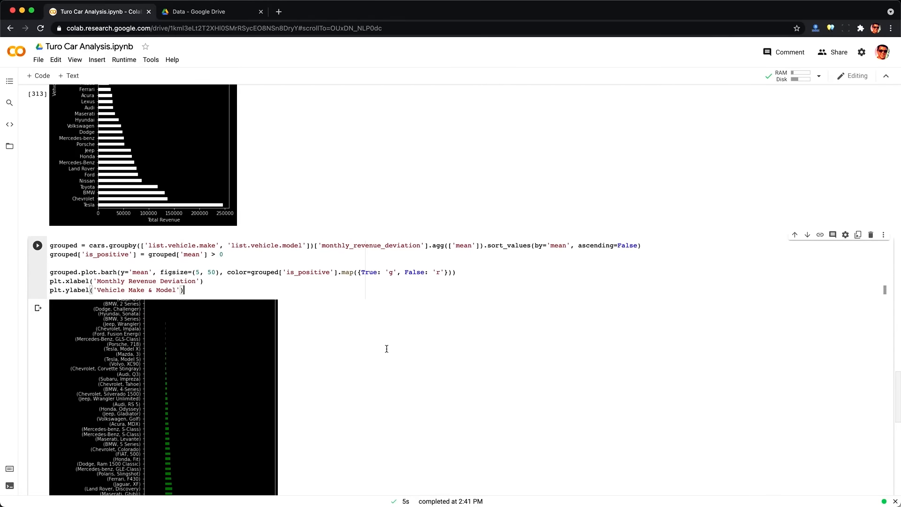
{"action": "scroll", "coordinate": [364, 311], "scroll_direction": "down", "scroll_amount": 4}
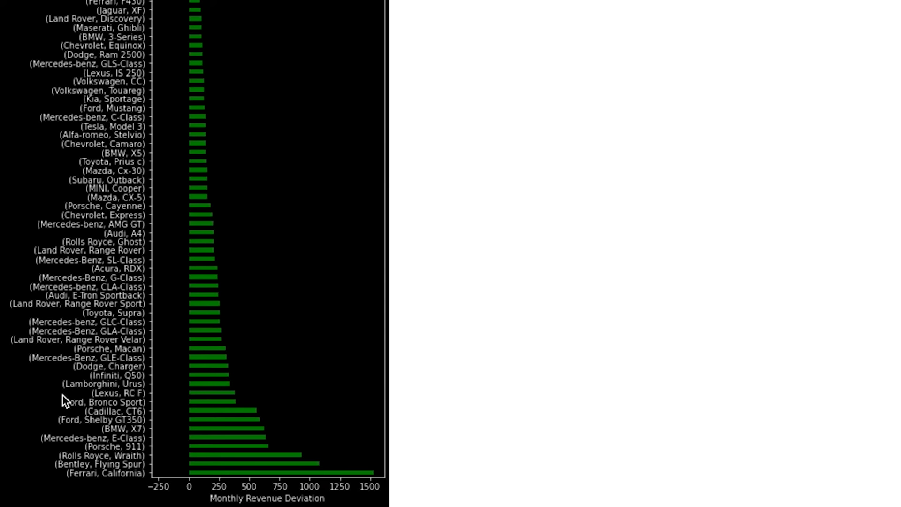
{"action": "scroll", "coordinate": [157, 410], "scroll_direction": "up", "scroll_amount": 1}
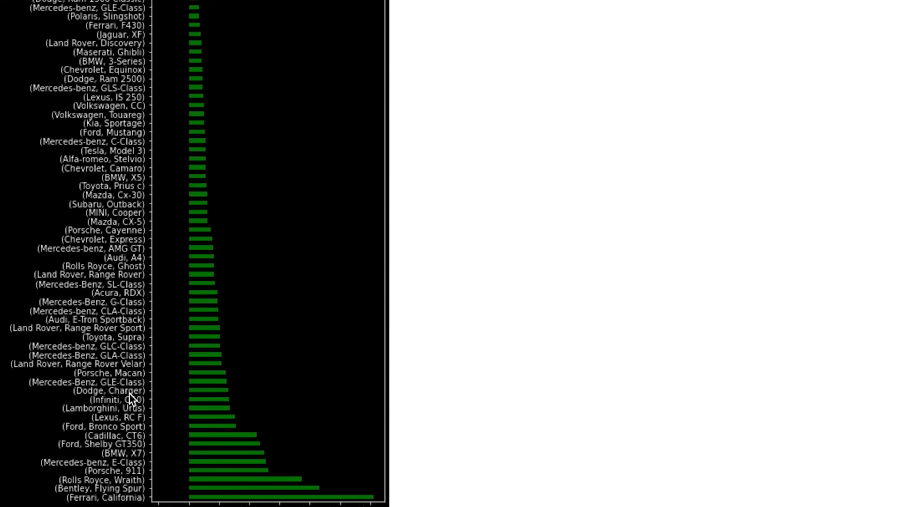
{"action": "scroll", "coordinate": [153, 388], "scroll_direction": "up", "scroll_amount": 1}
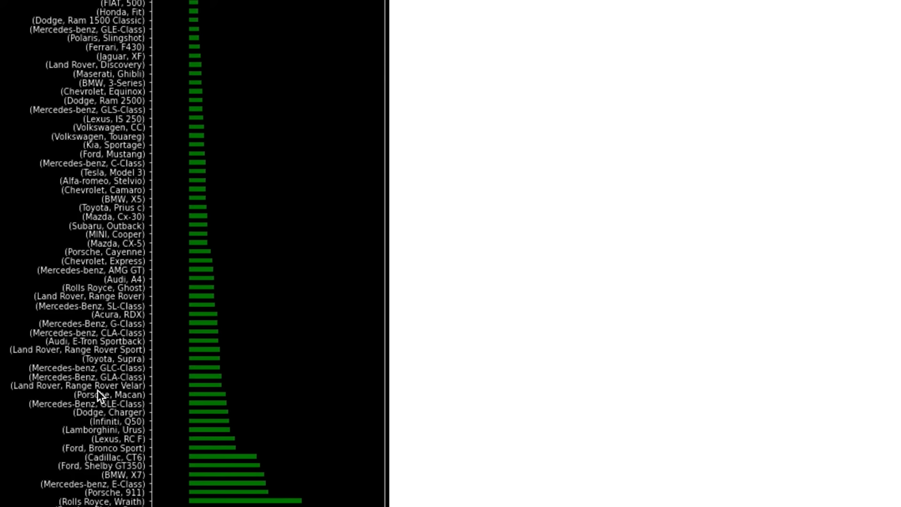
{"action": "scroll", "coordinate": [155, 345], "scroll_direction": "up", "scroll_amount": 5}
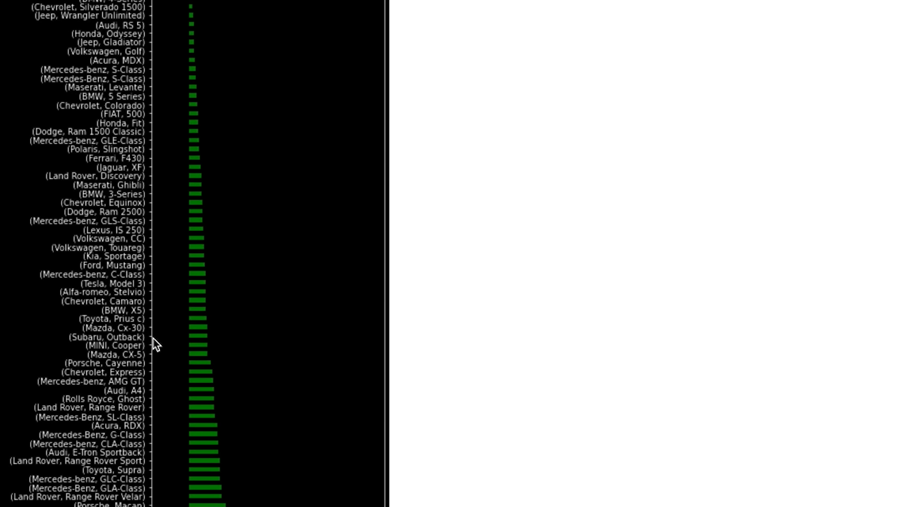
{"action": "scroll", "coordinate": [154, 338], "scroll_direction": "up", "scroll_amount": 17}
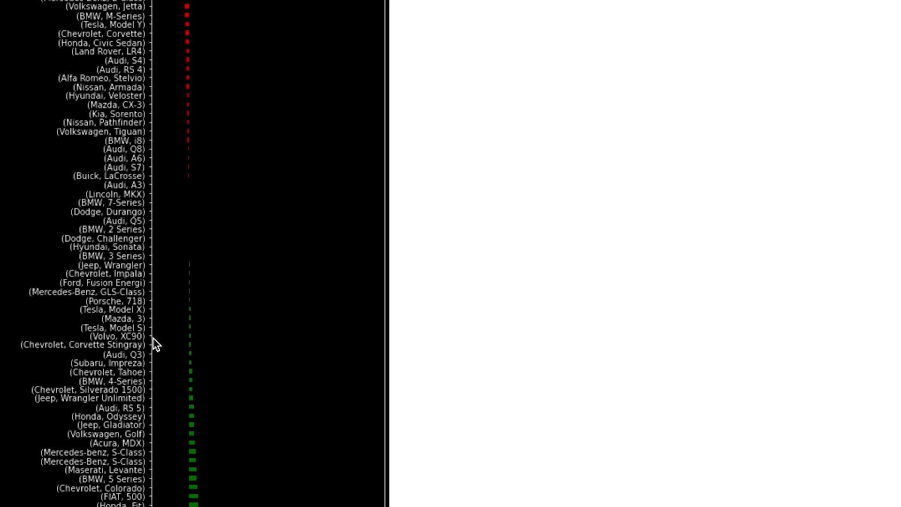
{"action": "scroll", "coordinate": [155, 345], "scroll_direction": "up", "scroll_amount": 20}
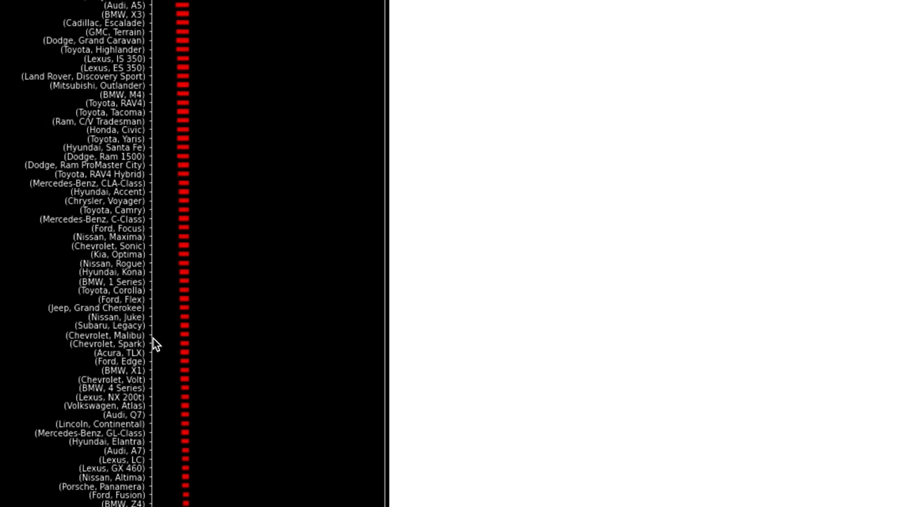
{"action": "scroll", "coordinate": [154, 345], "scroll_direction": "up", "scroll_amount": 20}
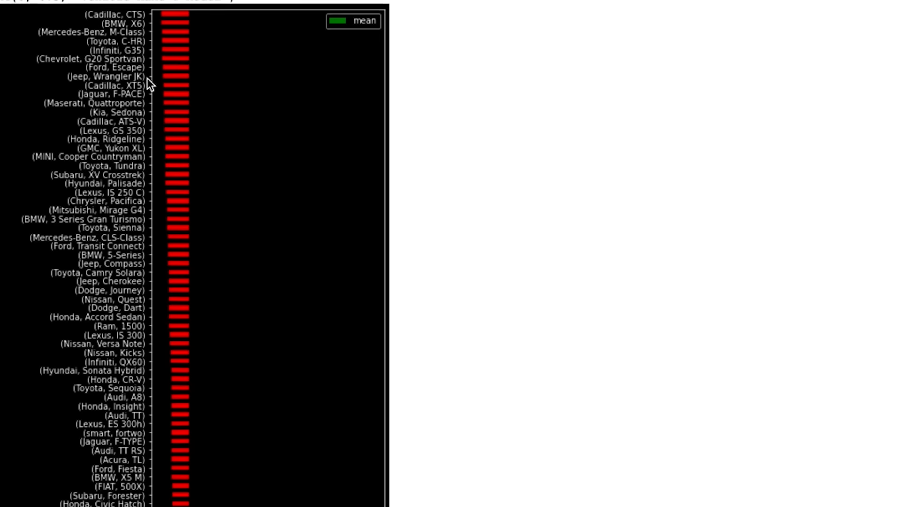
{"action": "scroll", "coordinate": [149, 84], "scroll_direction": "down", "scroll_amount": 2}
{"action": "scroll", "coordinate": [149, 102], "scroll_direction": "down", "scroll_amount": 3}
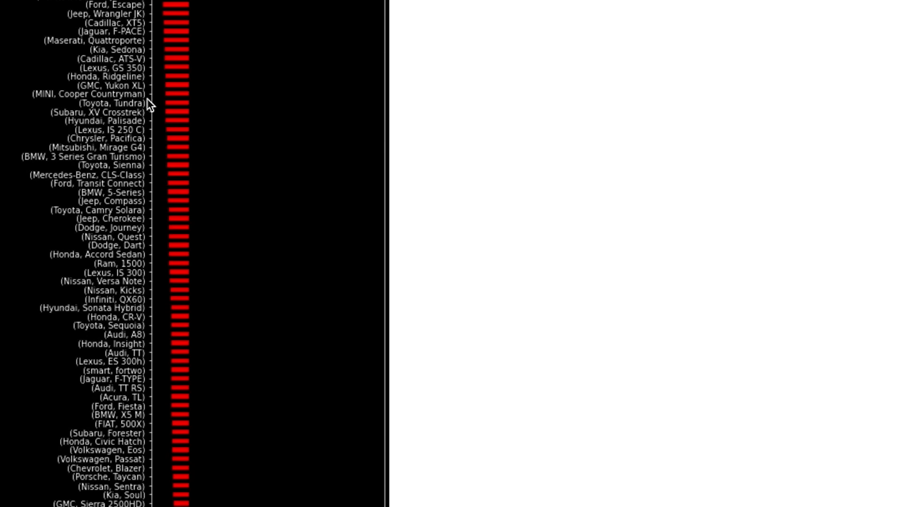
{"action": "scroll", "coordinate": [156, 150], "scroll_direction": "down", "scroll_amount": 3}
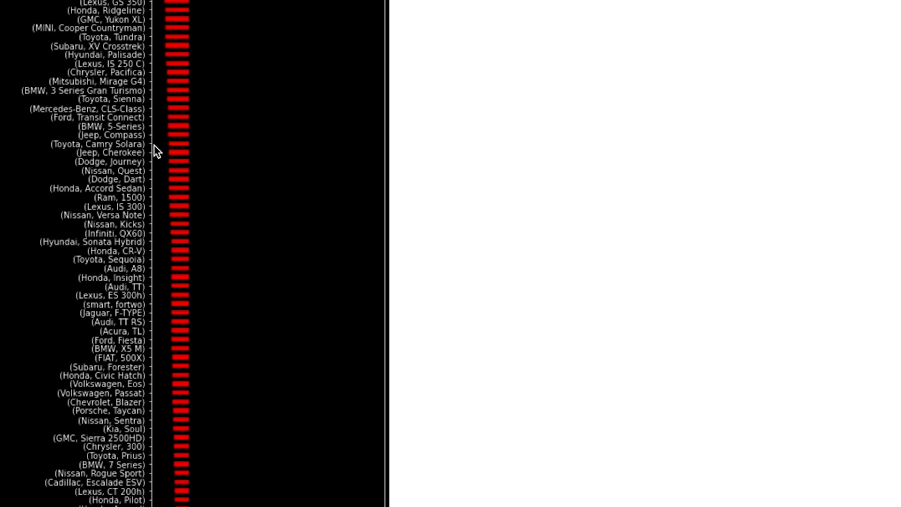
Step: Review how the make and model combinations rank in the total revenue bar chart, focusing on the highest earners
{"action": "scroll", "coordinate": [157, 171], "scroll_direction": "down", "scroll_amount": 10}
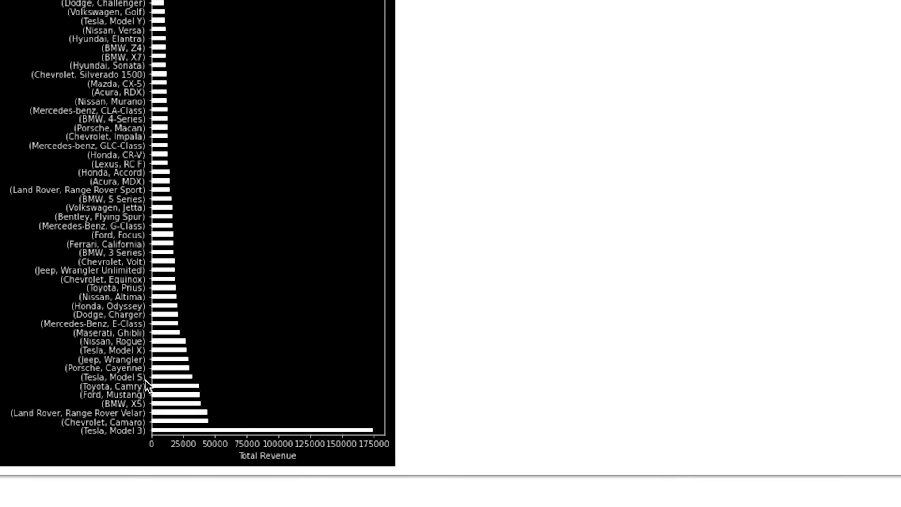
{"action": "scroll", "coordinate": [146, 382], "scroll_direction": "up", "scroll_amount": 1}
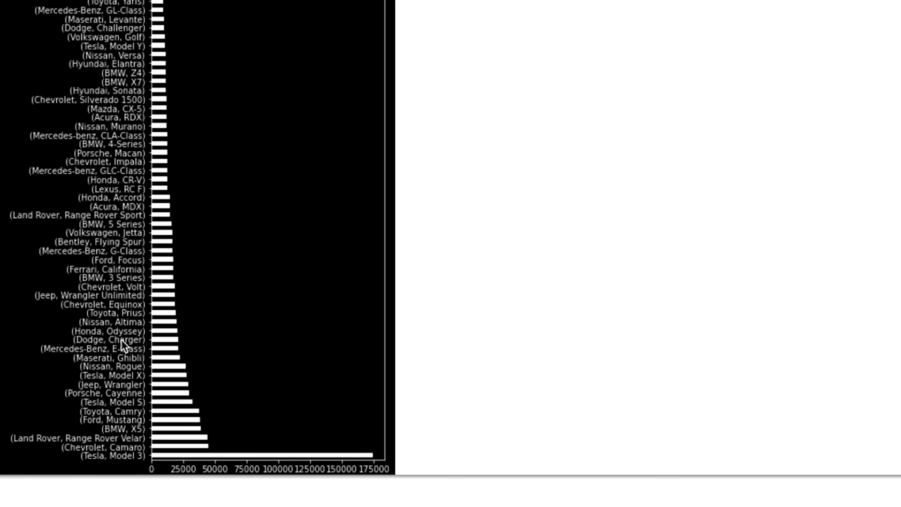